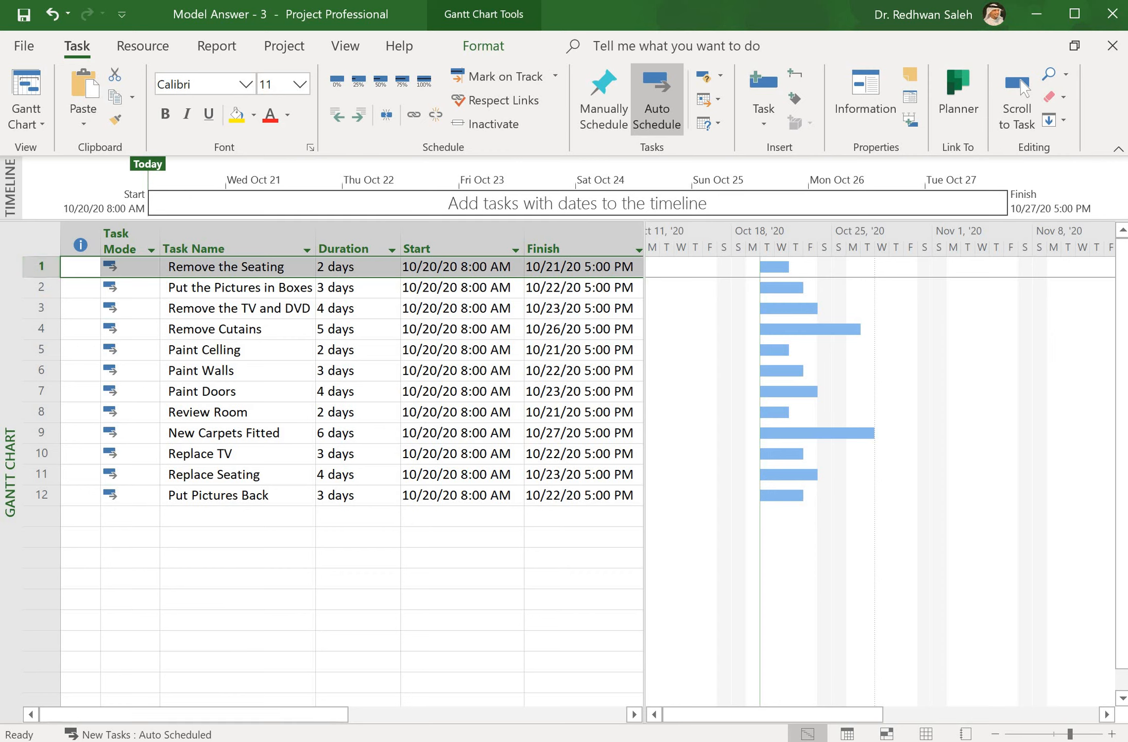
Insert a new blank task above the "Remove the Seating" task.
{"action": "left_click", "coordinate": [40, 266]}
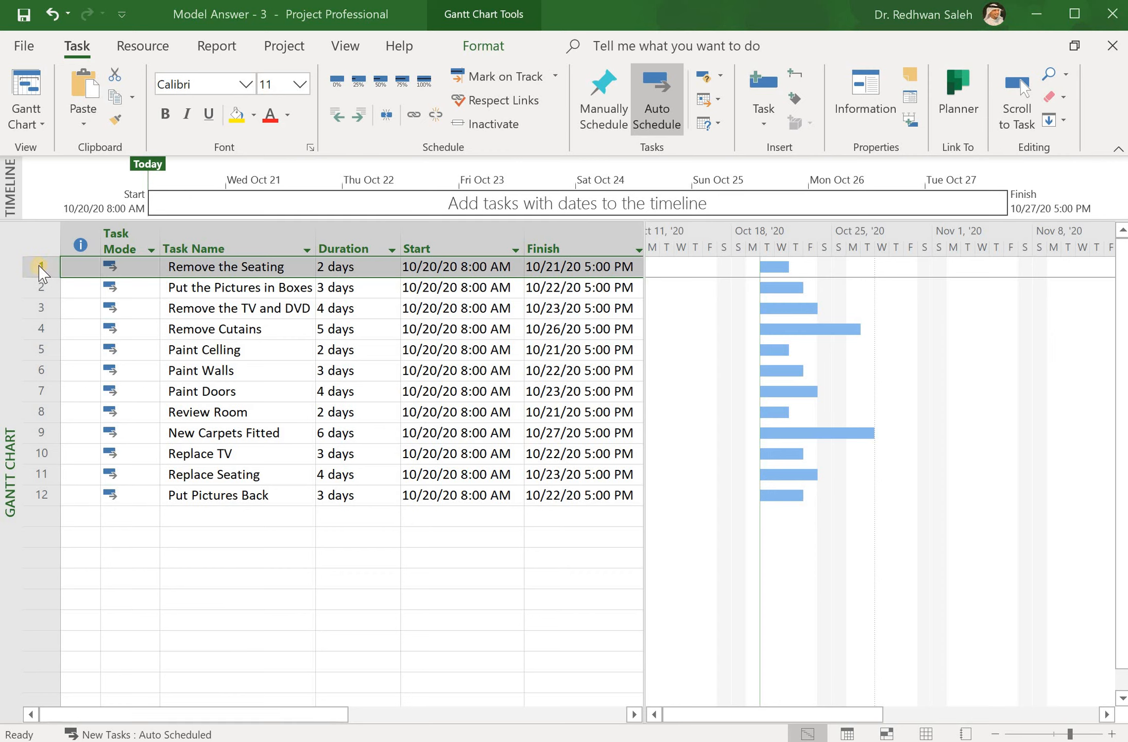
{"action": "right_click", "coordinate": [40, 267]}
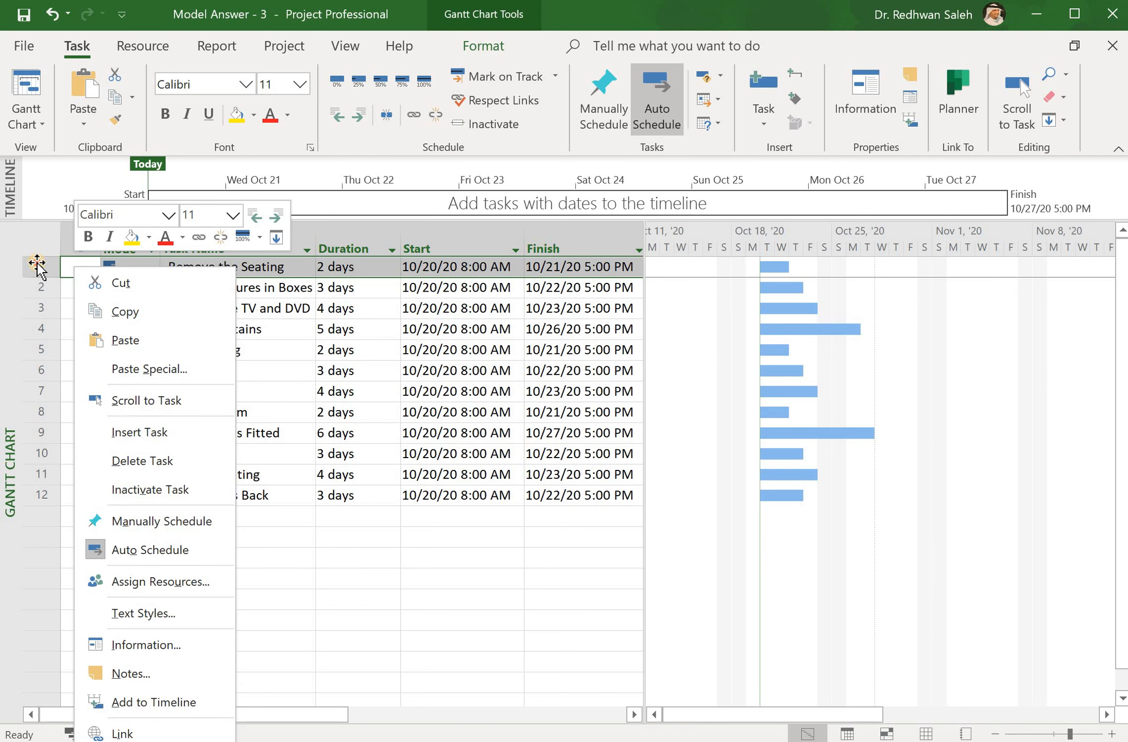
{"action": "left_click", "coordinate": [37, 265]}
{"action": "right_click", "coordinate": [37, 265]}
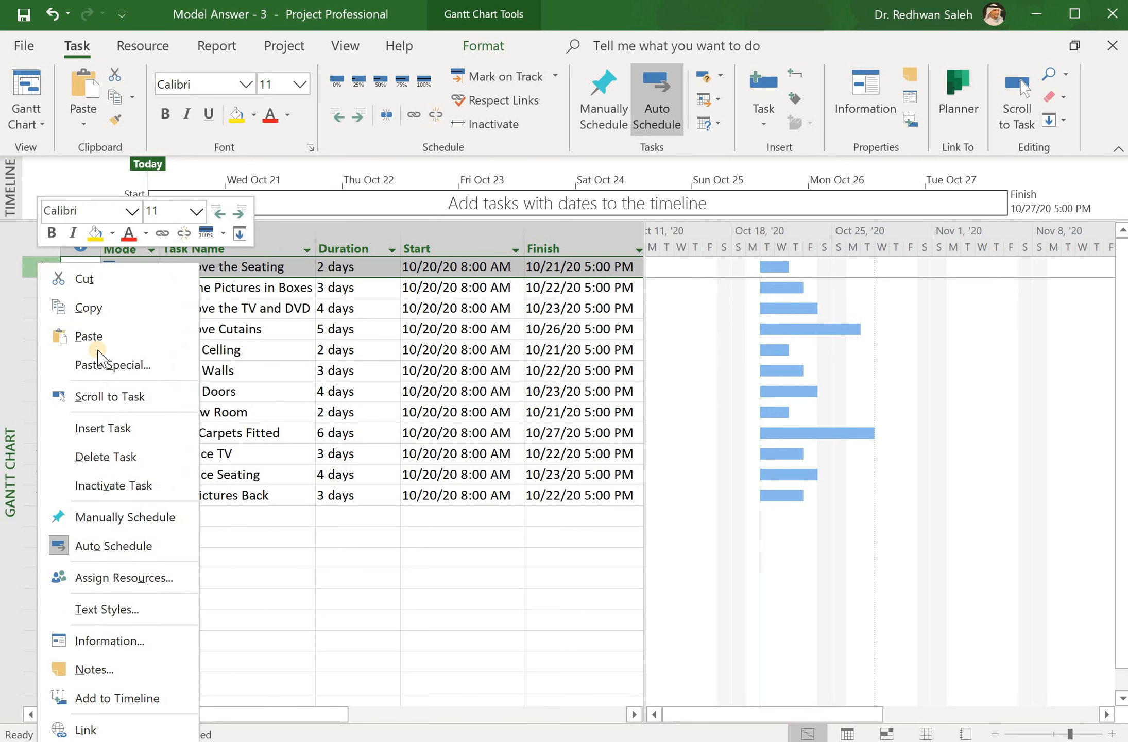
{"action": "left_click", "coordinate": [110, 428]}
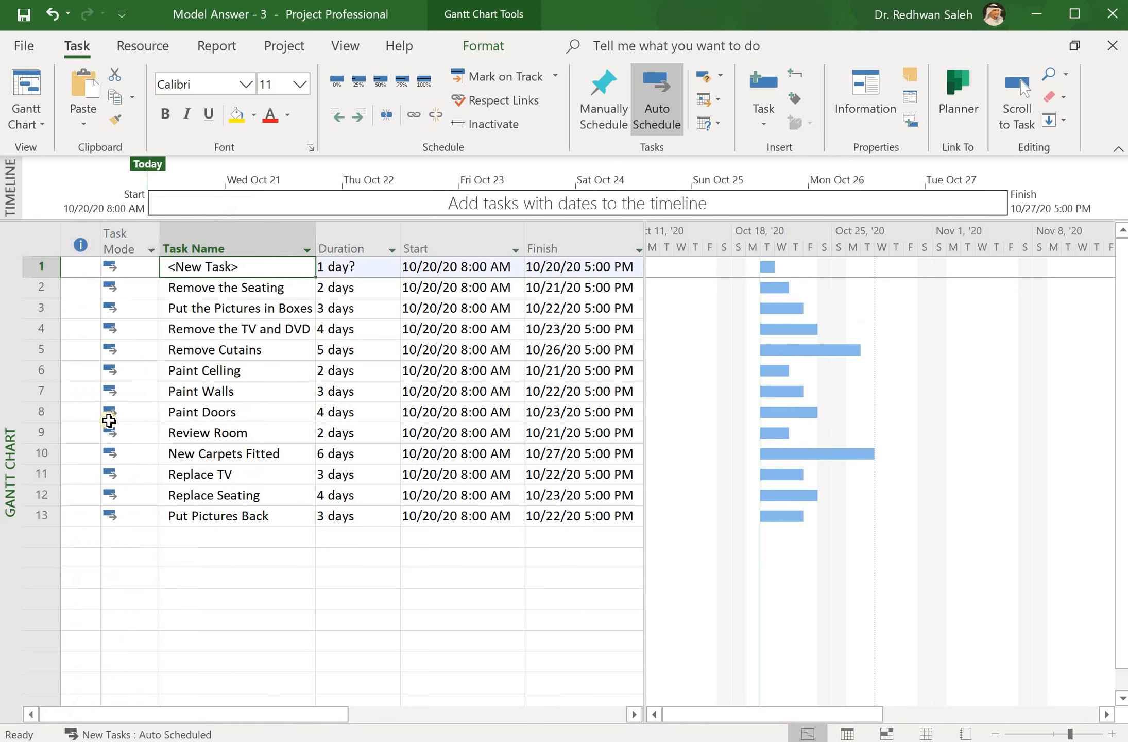
Replace the placeholder name of the new first task with "Empty Room".
{"action": "left_click", "coordinate": [239, 266]}
{"action": "type", "text": "f"}
{"action": "key", "text": "BackSpace"}
{"action": "key", "text": "BackSpace"}
{"action": "key", "text": "BackSpace"}
{"action": "key", "text": "BackSpace"}
{"action": "key", "text": "BackSpace"}
{"action": "key", "text": "BackSpace"}
{"action": "key", "text": "BackSpace"}
{"action": "key", "text": "BackSpace"}
{"action": "key", "text": "BackSpace"}
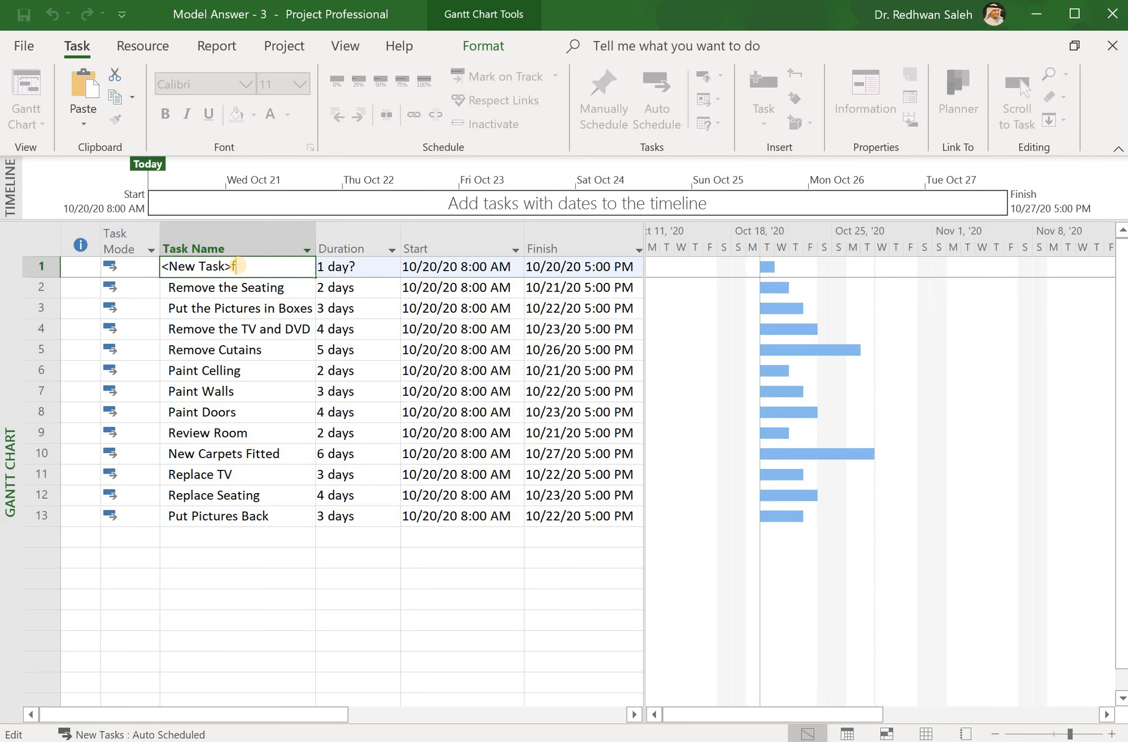
{"action": "key", "text": "BackSpace"}
{"action": "key", "text": "BackSpace"}
{"action": "type", "text": "Empty Room"}
{"action": "key", "text": "Return"}
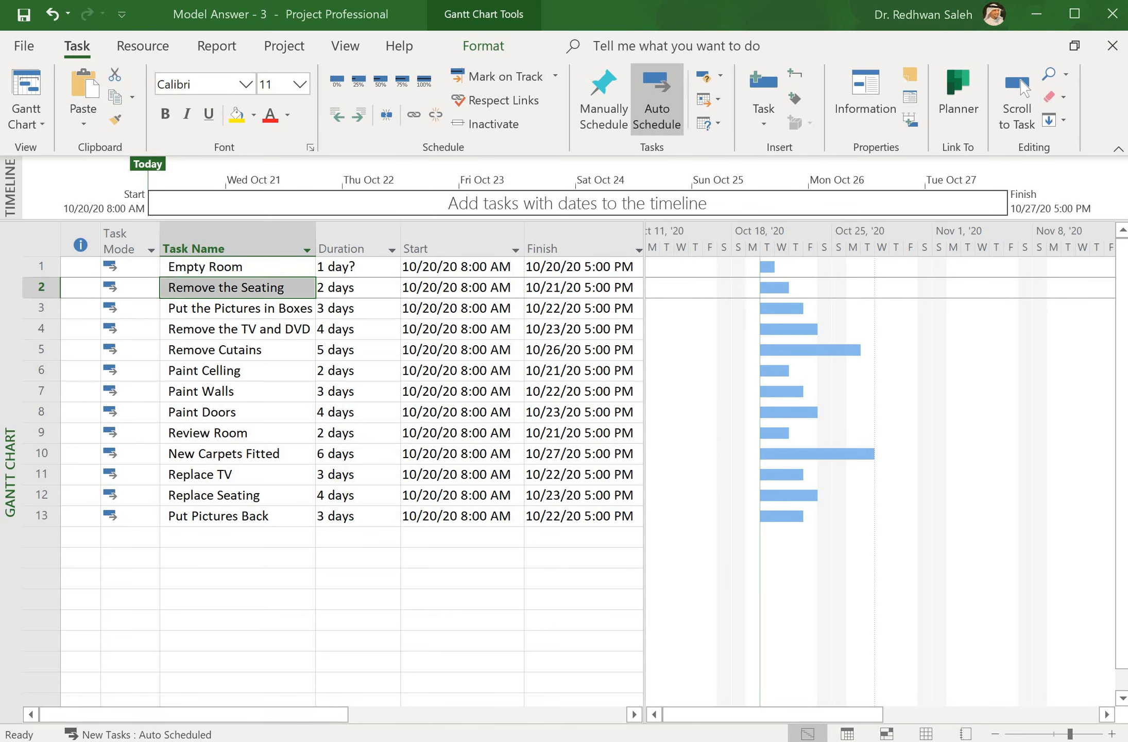
Indent the four tasks from "Remove the Seating" through "Remove Cutains" as subtasks of "Empty Room".
{"action": "left_click", "coordinate": [40, 287]}
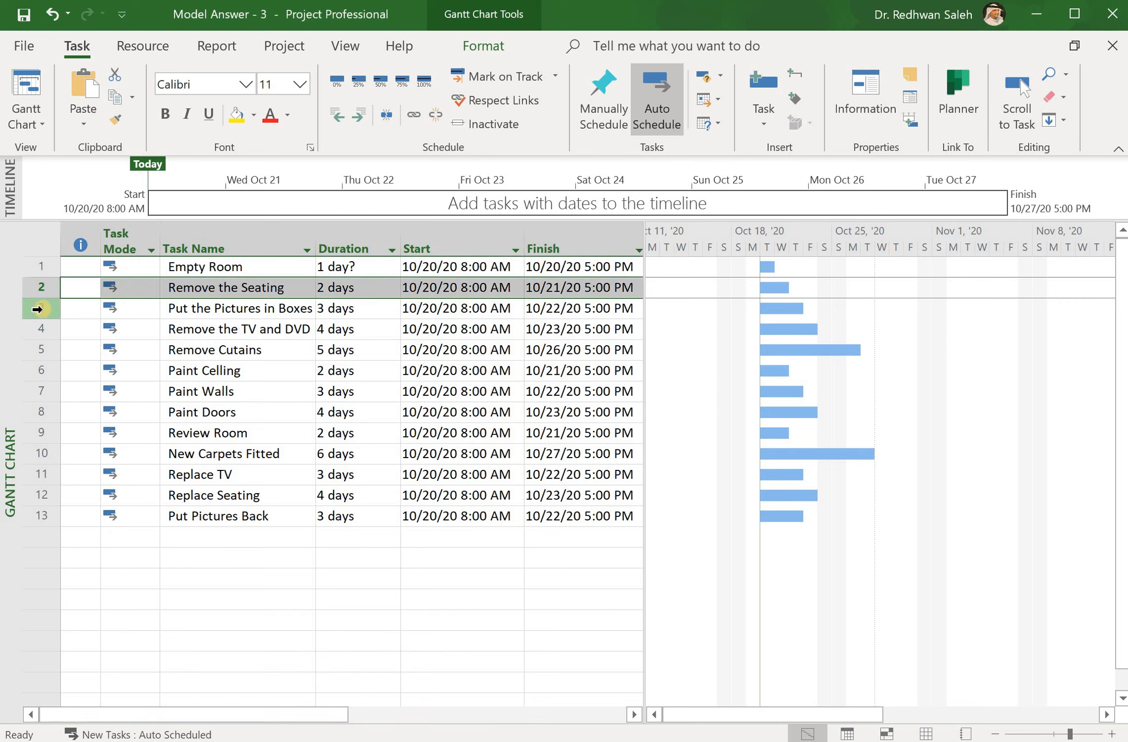
{"action": "left_click", "coordinate": [37, 309], "text": "shift"}
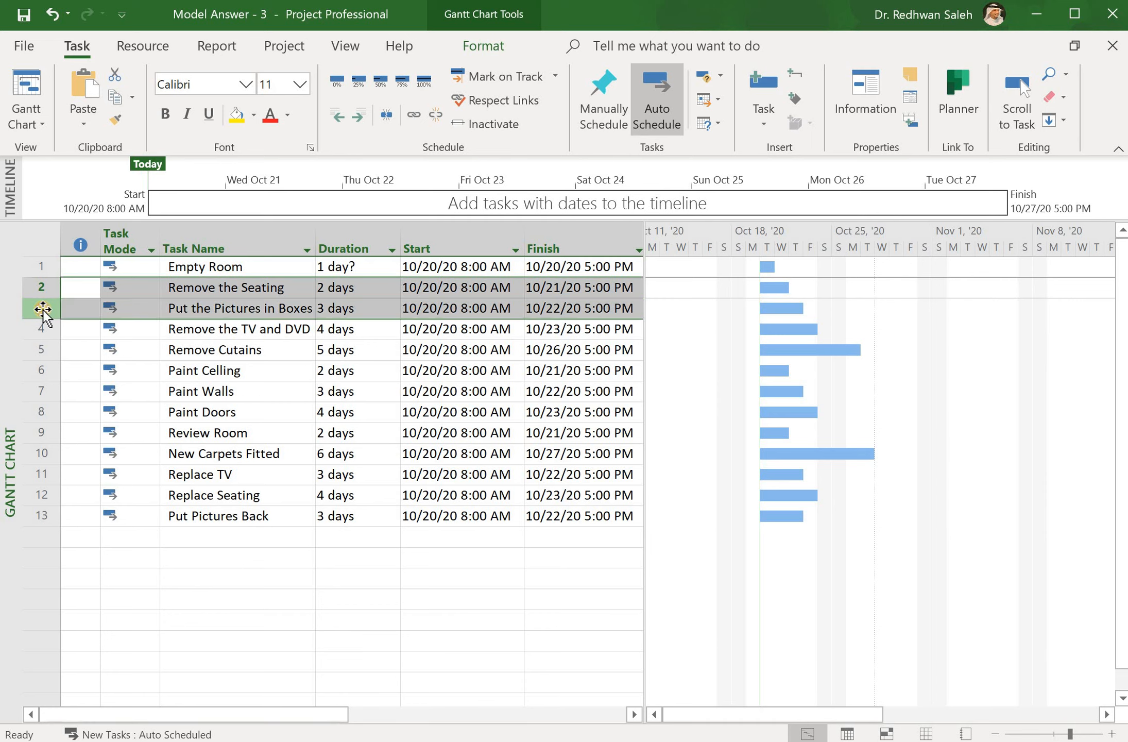
{"action": "left_click", "coordinate": [41, 328], "text": "shift"}
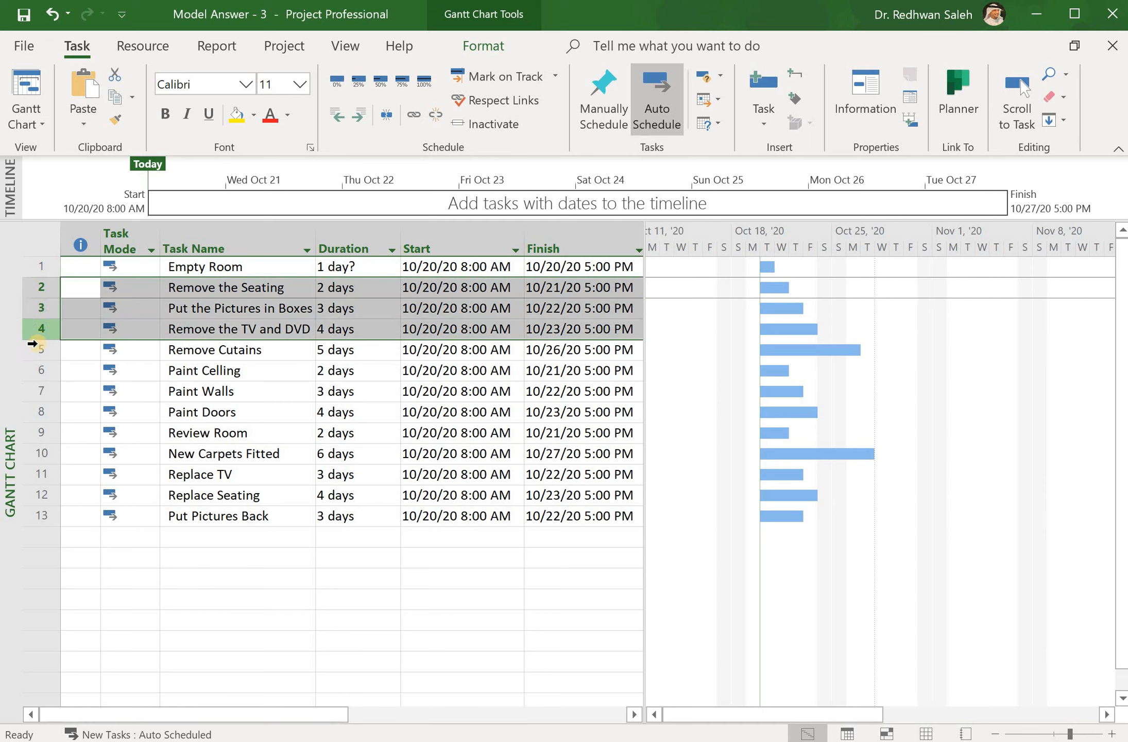
{"action": "left_click", "coordinate": [38, 349], "text": "shift"}
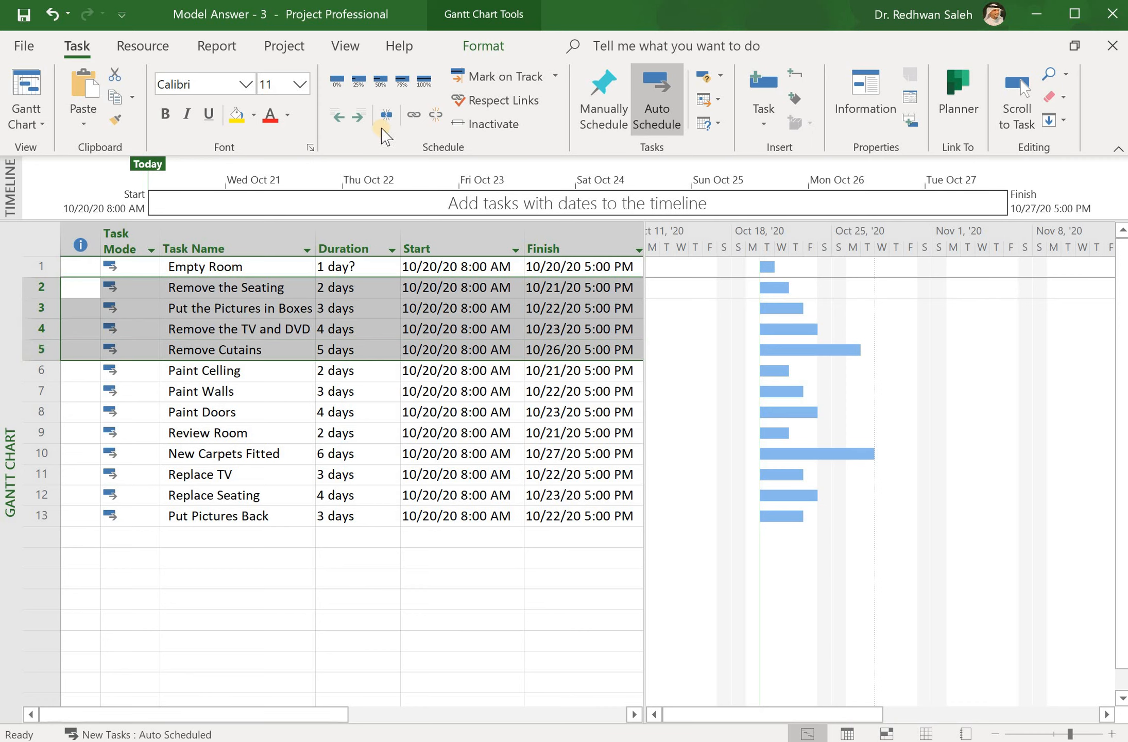
{"action": "left_click", "coordinate": [359, 115]}
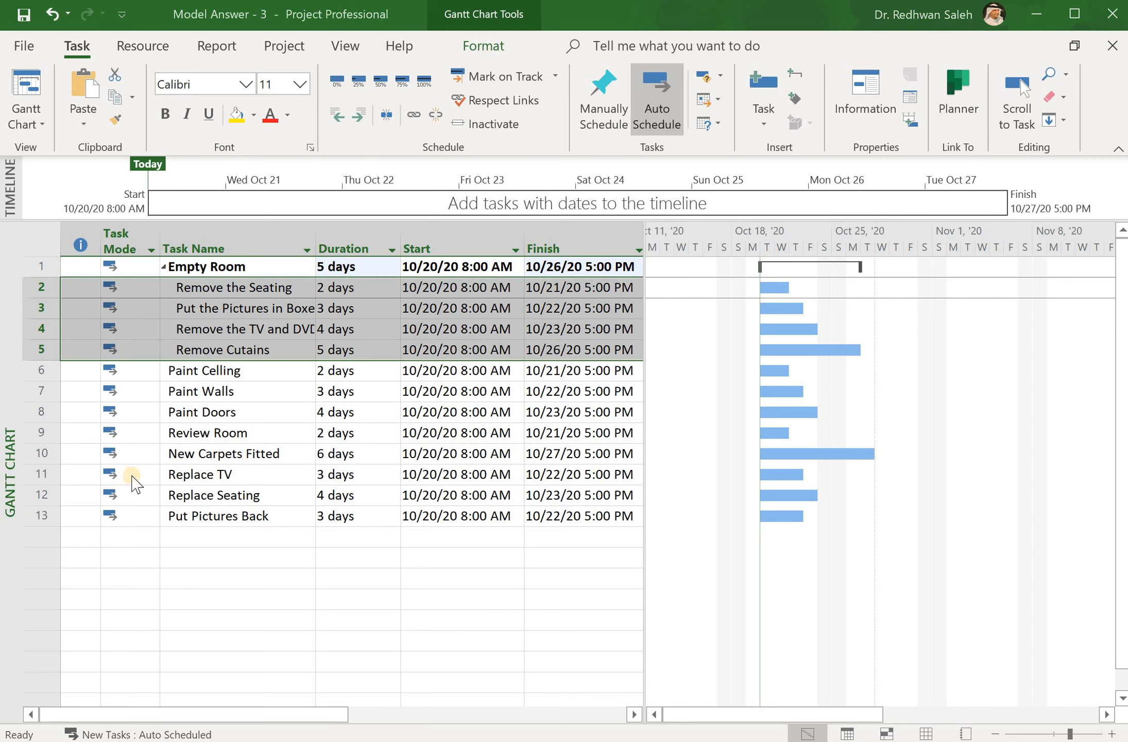
Insert a new task above "Paint Celling" and name it "Empty Room".
{"action": "left_click", "coordinate": [37, 369]}
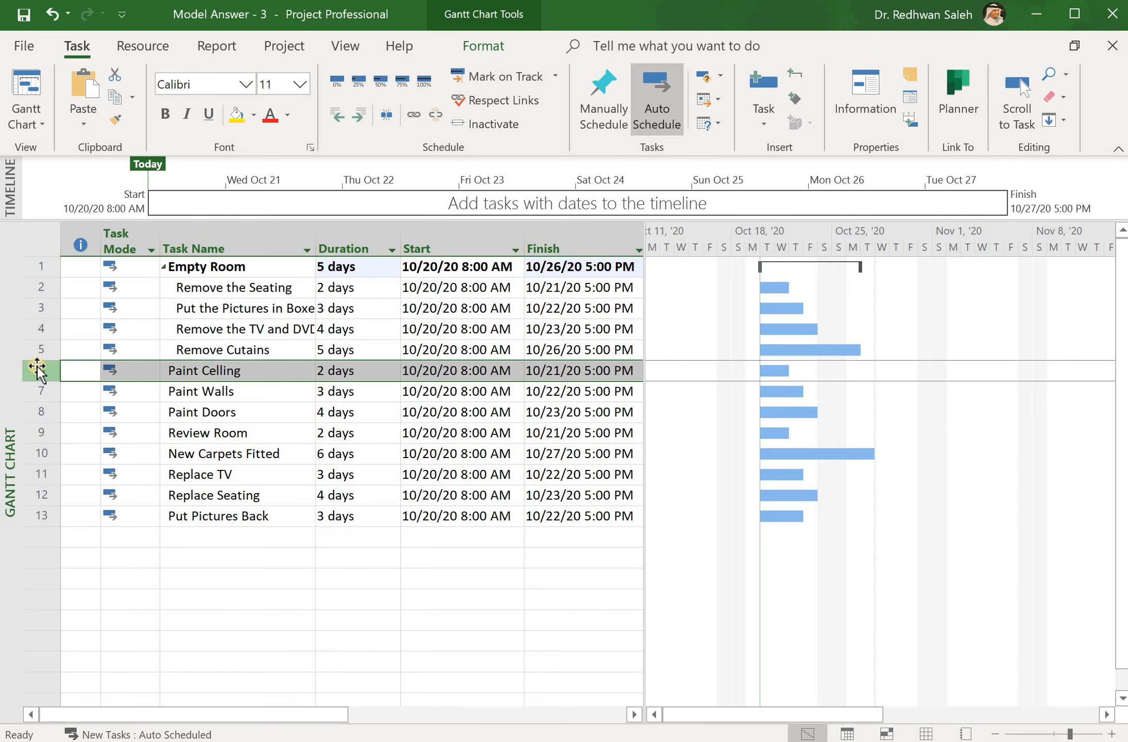
{"action": "right_click", "coordinate": [37, 367]}
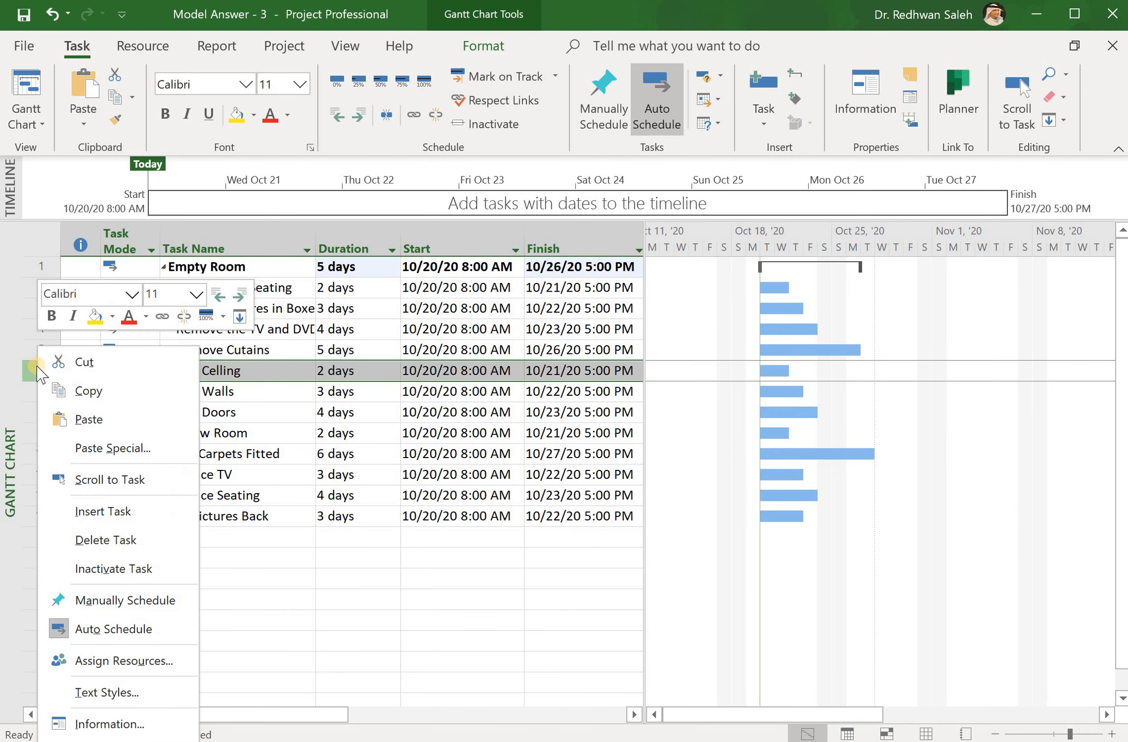
{"action": "left_click", "coordinate": [96, 511]}
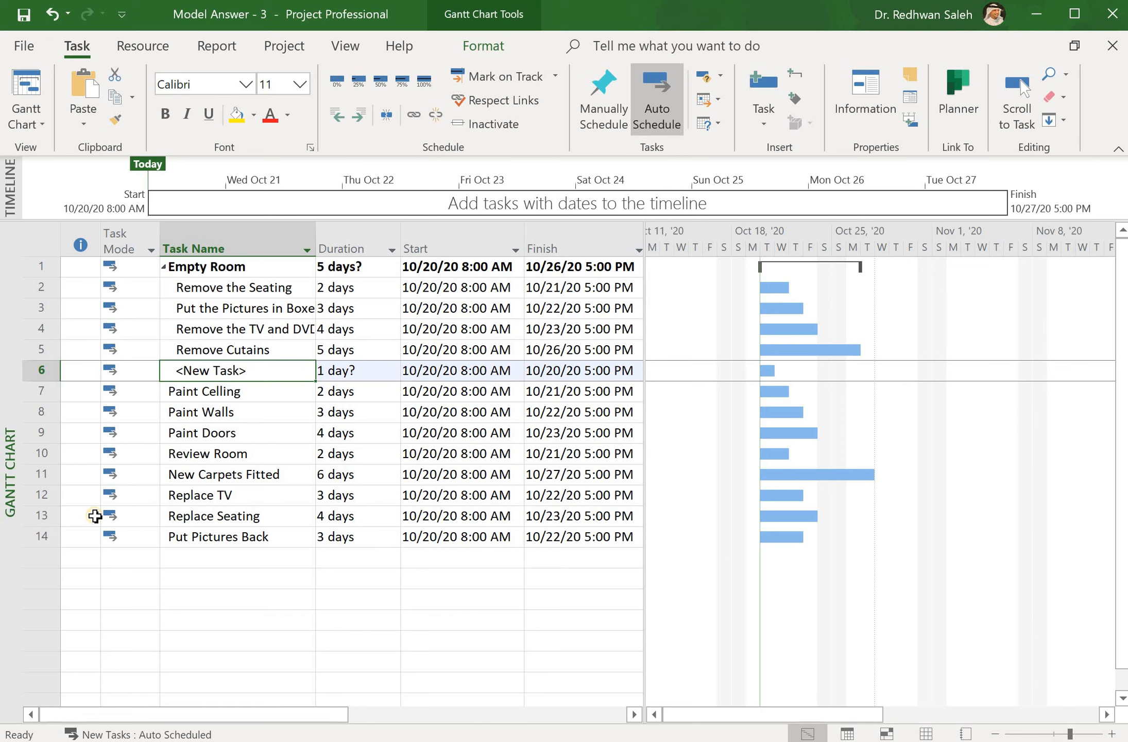
{"action": "type", "text": "Empty Room"}
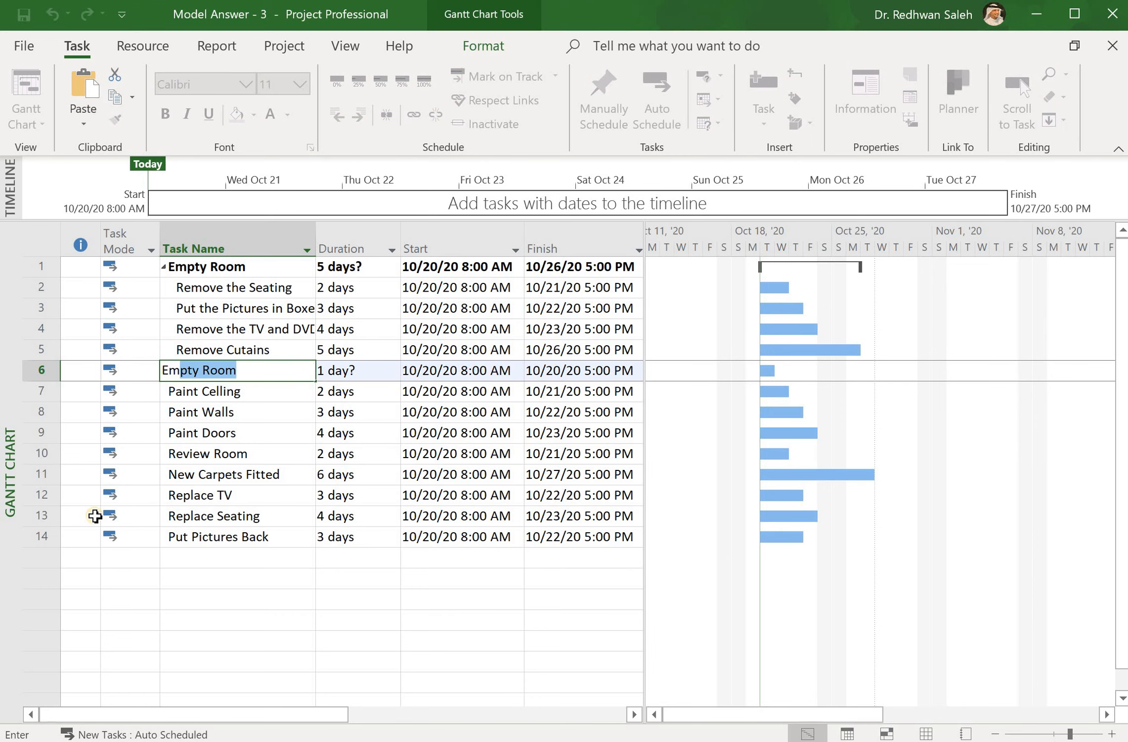
{"action": "key", "text": "Return"}
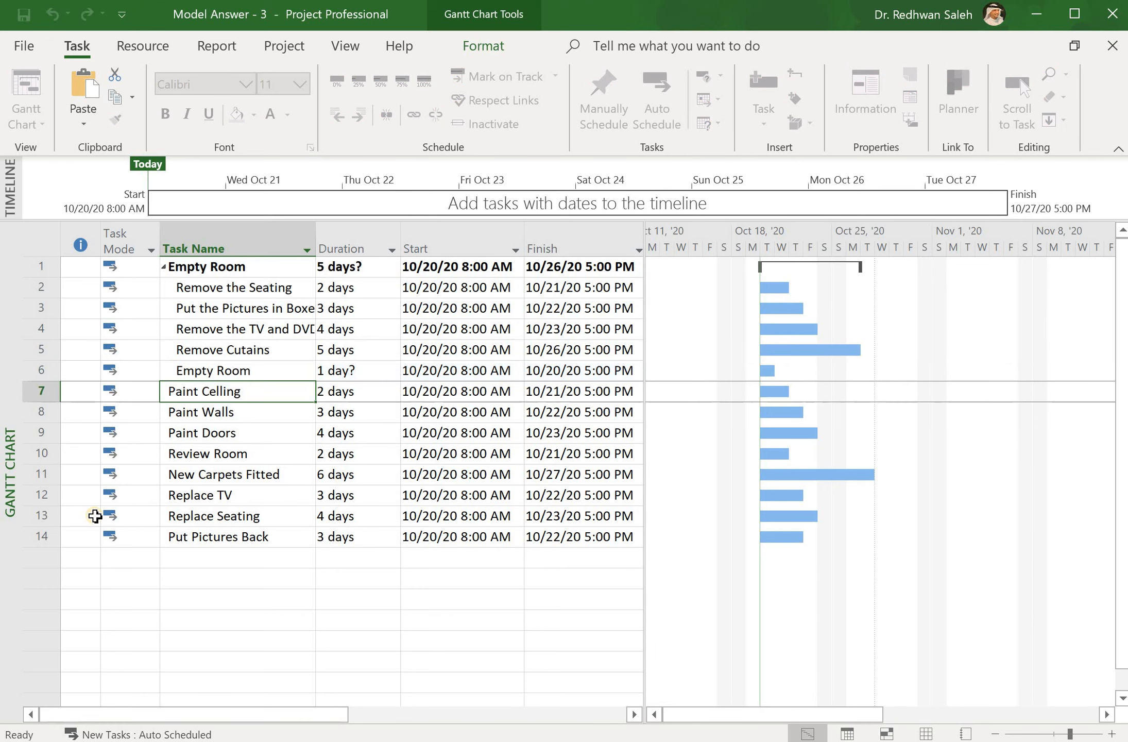
Set the duration of the "Empty Room" task in row 6 to 0 days, making it a milestone.
{"action": "left_click", "coordinate": [335, 373]}
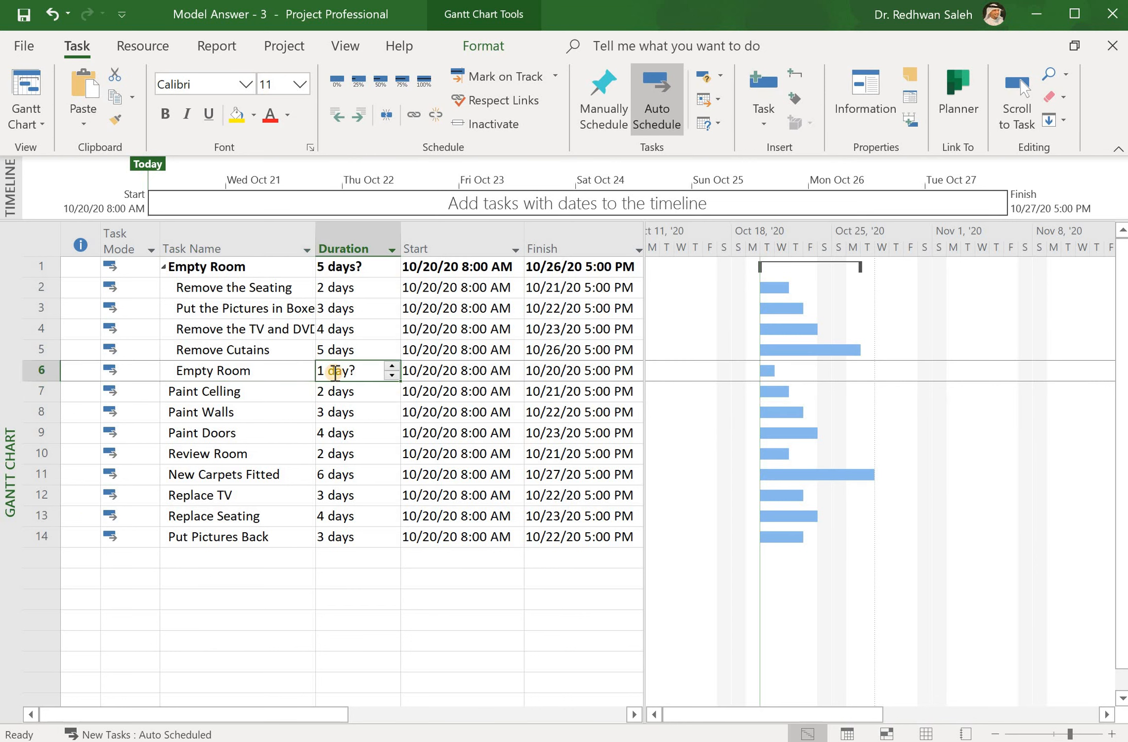
{"action": "type", "text": "0"}
{"action": "key", "text": "Return"}
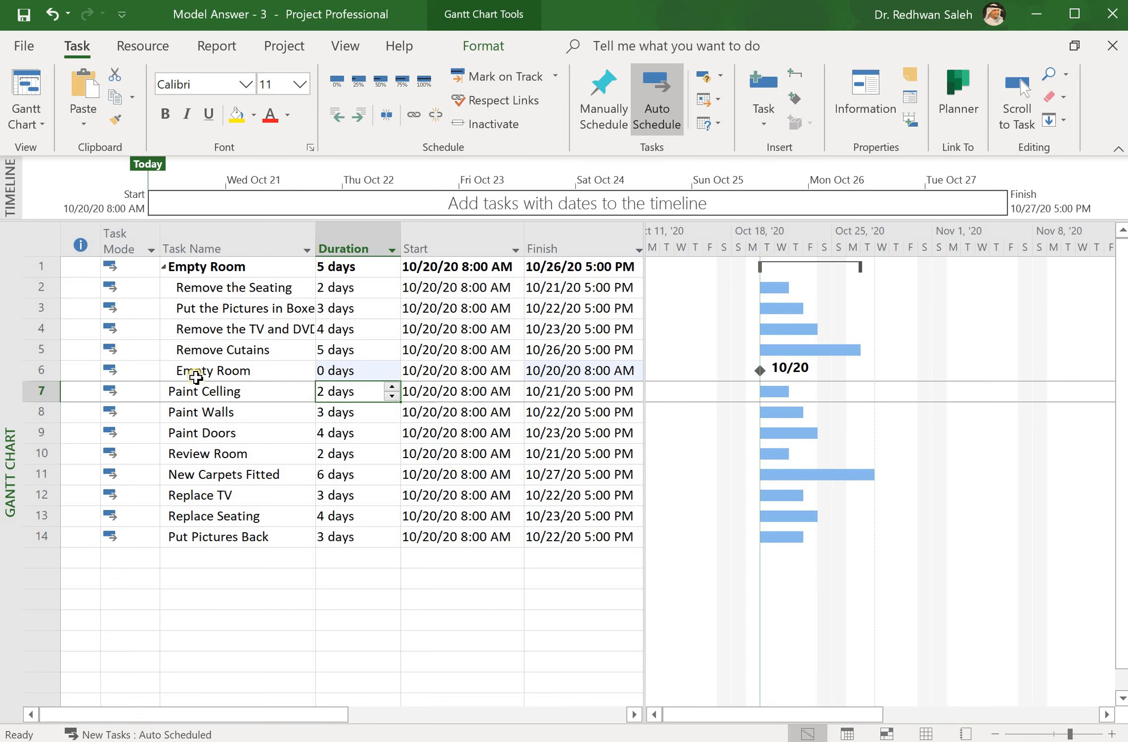
Outdent the "Empty Room" milestone in row 6 to the same level as the summary task.
{"action": "left_click", "coordinate": [177, 370]}
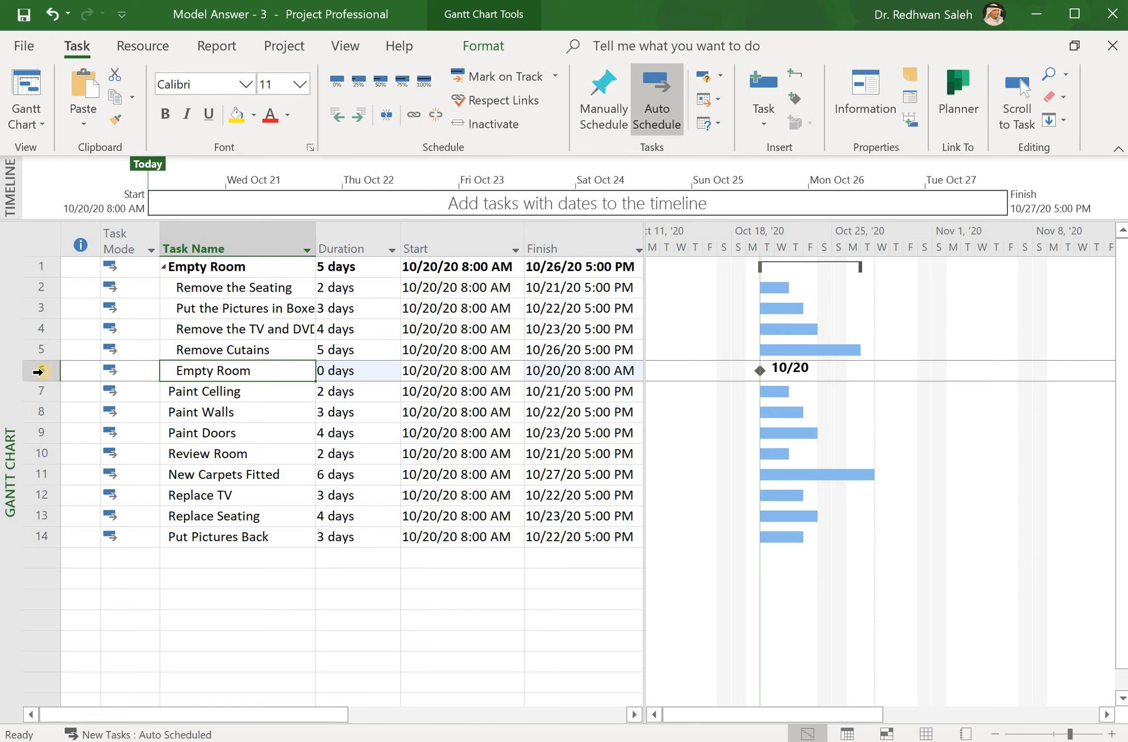
{"action": "left_click", "coordinate": [42, 370]}
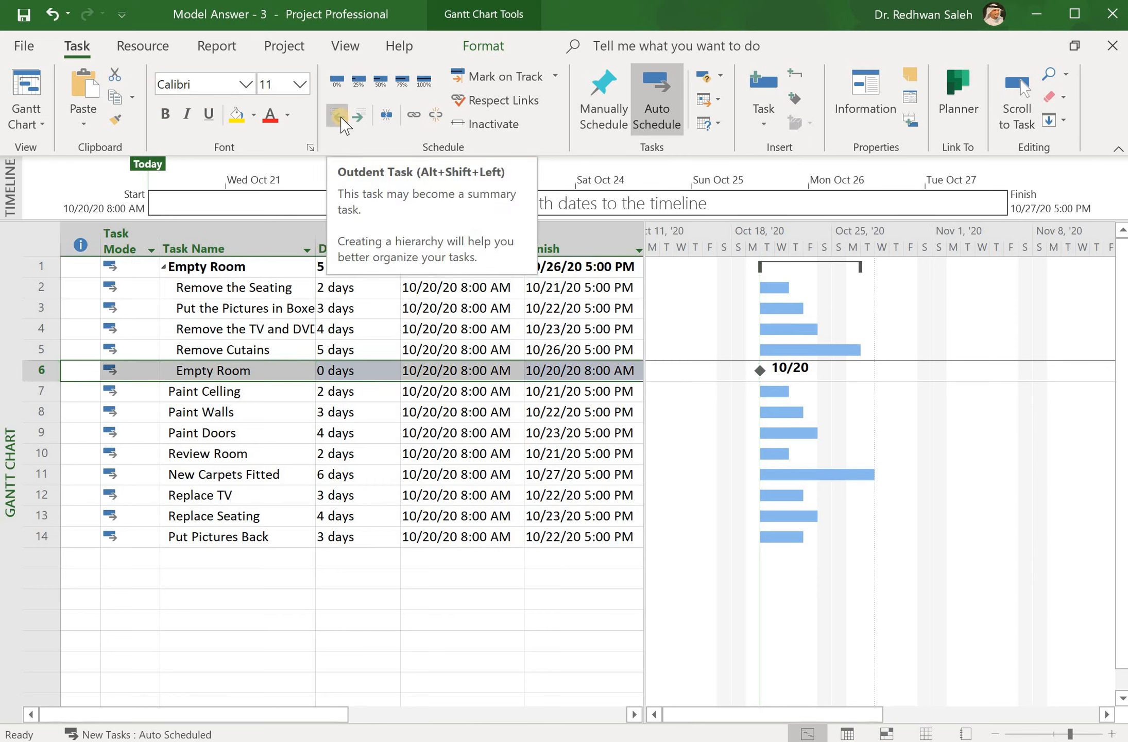
{"action": "left_click", "coordinate": [342, 118]}
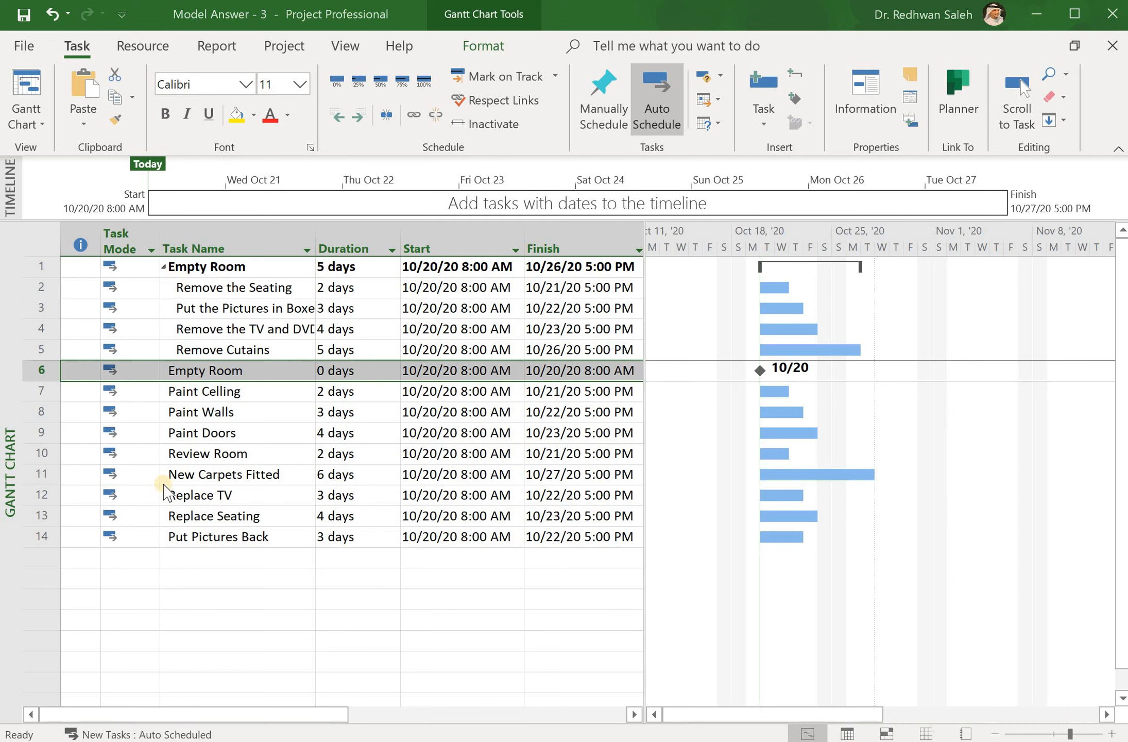
Rename the milestone in row 6 as "Room is Empty".
{"action": "left_click", "coordinate": [220, 367]}
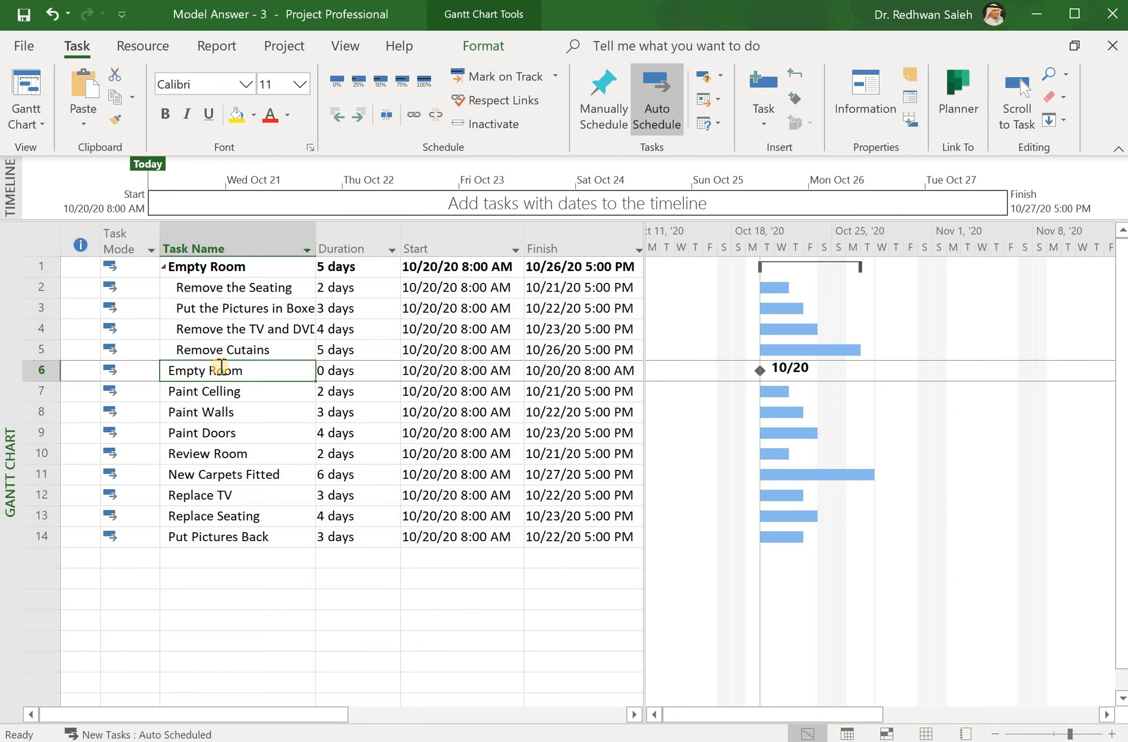
{"action": "left_click", "coordinate": [161, 370]}
{"action": "double_click", "coordinate": [190, 371]}
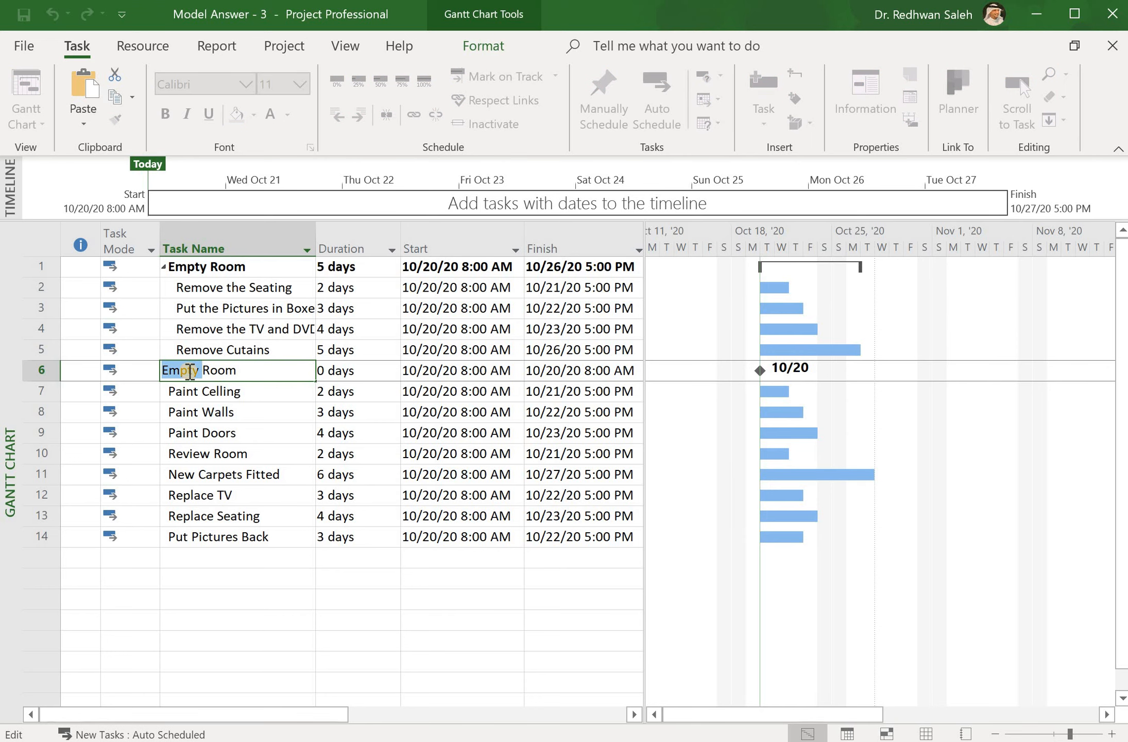
{"action": "key", "text": "Delete"}
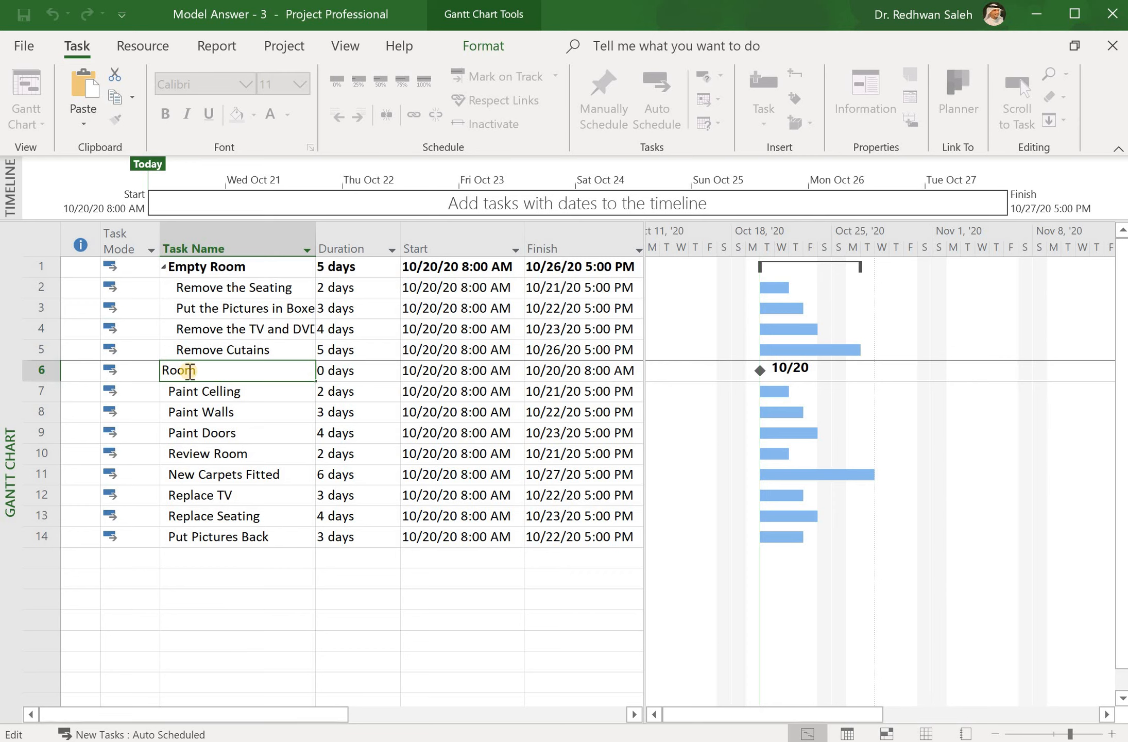
{"action": "type", "text": "is Empty"}
{"action": "key", "text": "Return"}
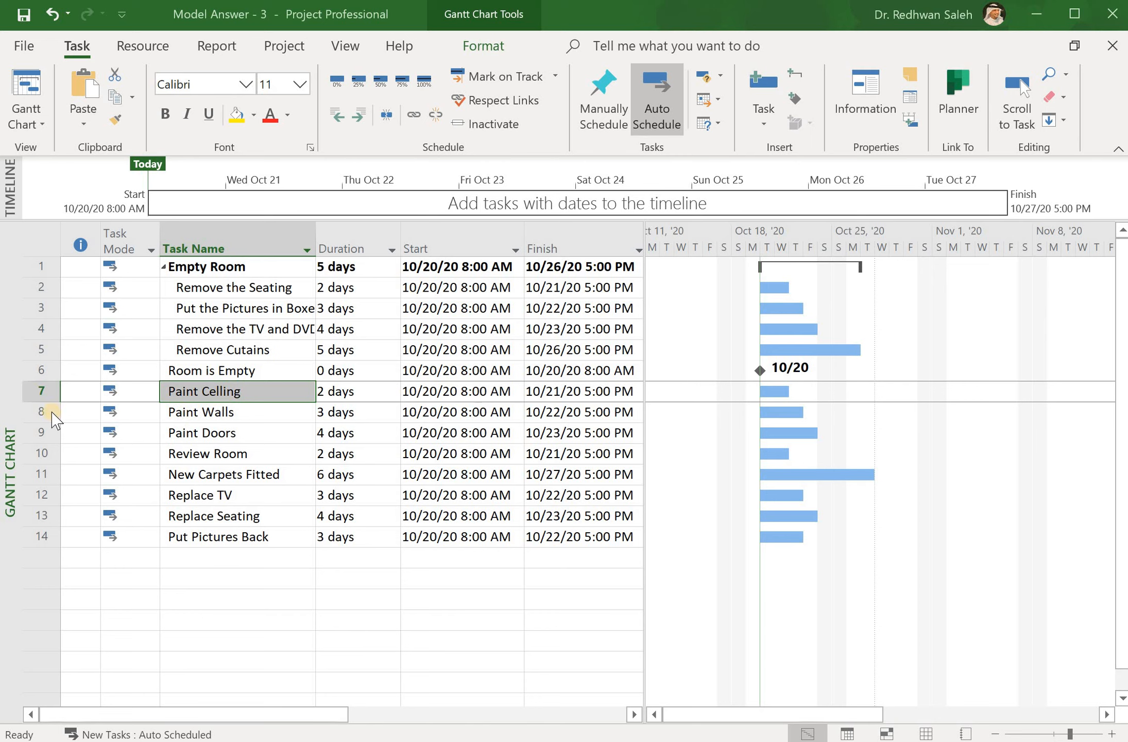
{"action": "left_click", "coordinate": [40, 412], "text": "shift"}
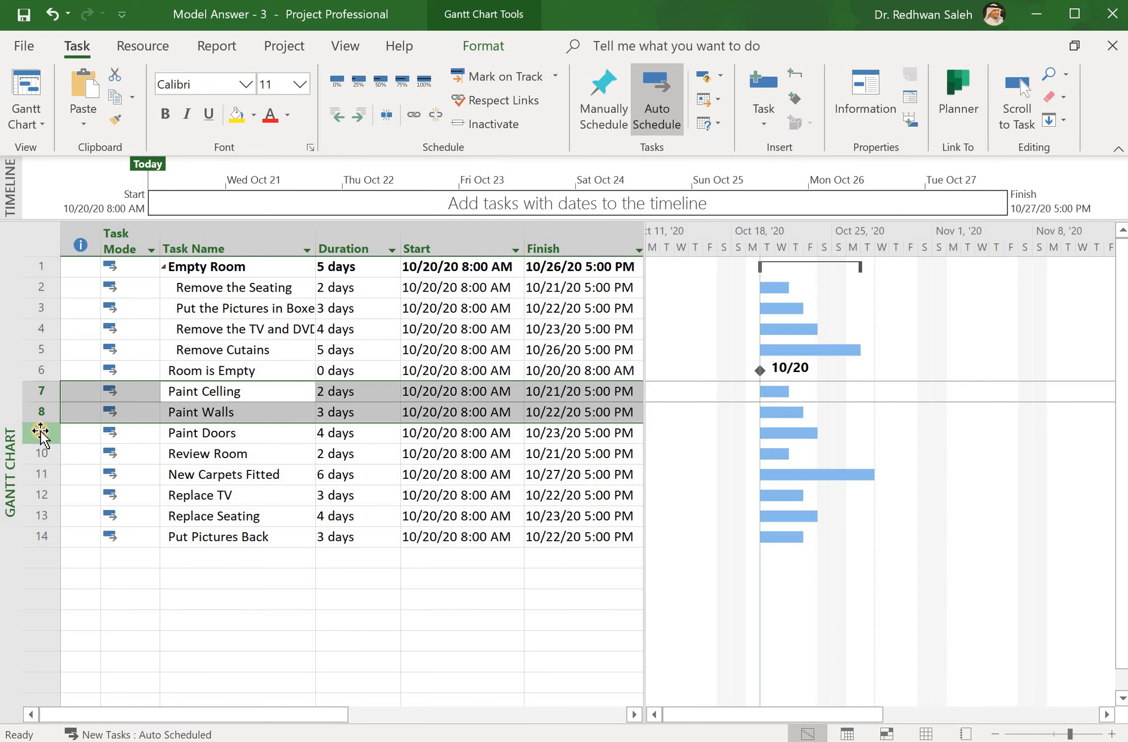
{"action": "left_click", "coordinate": [39, 432], "text": "shift"}
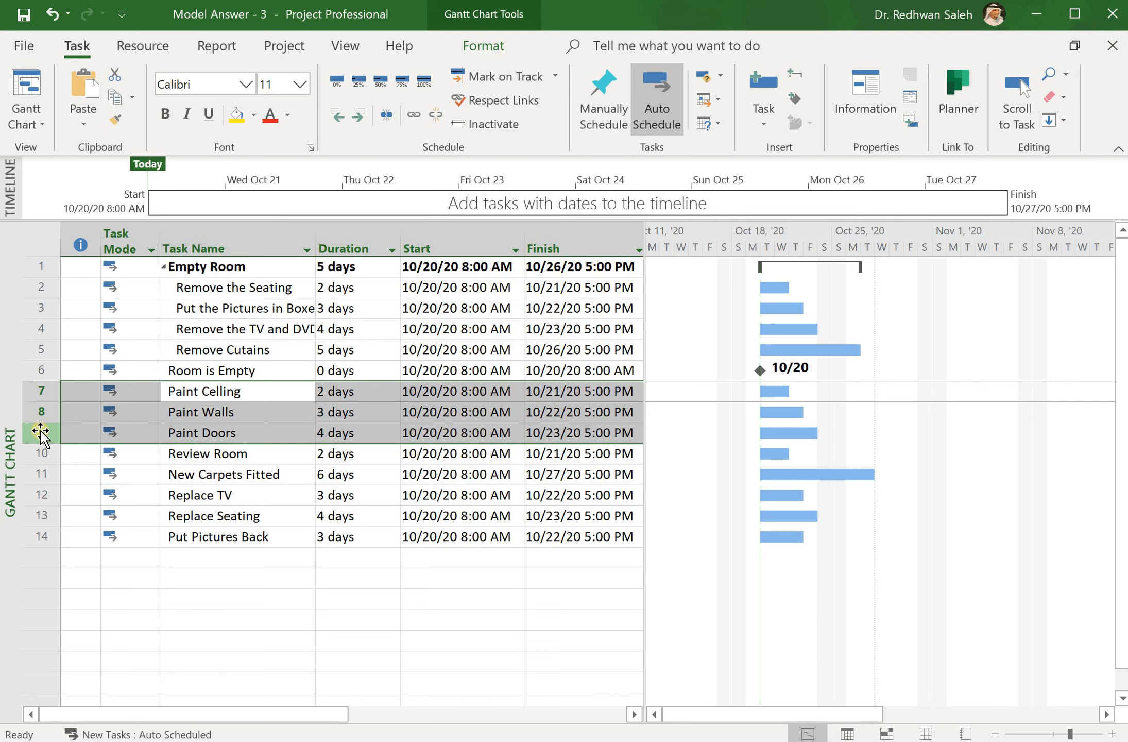
{"action": "left_click", "coordinate": [358, 115]}
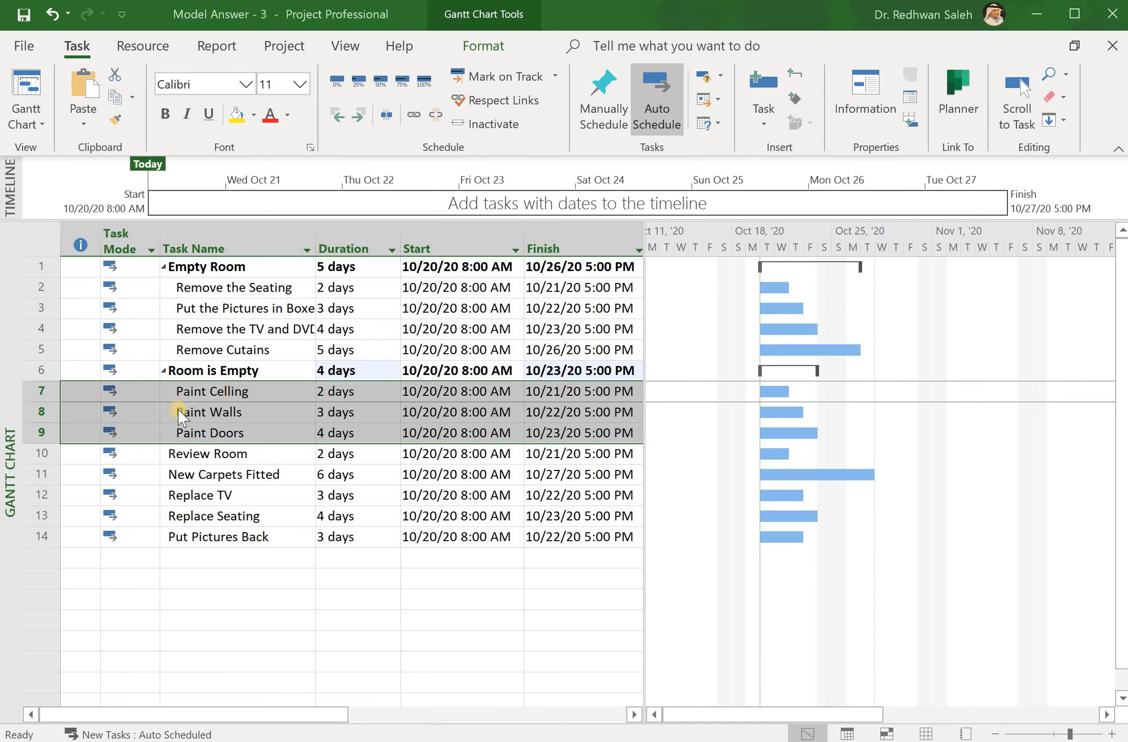
{"action": "left_click", "coordinate": [340, 118]}
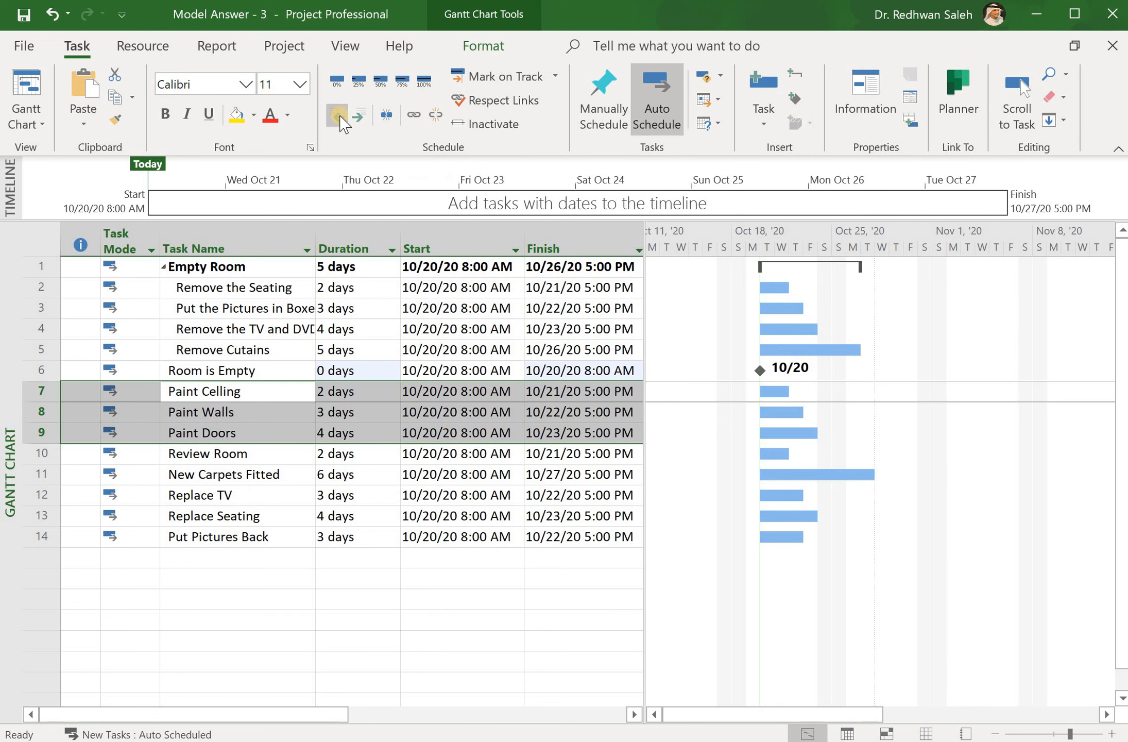
{"action": "right_click", "coordinate": [27, 393]}
{"action": "left_click", "coordinate": [91, 515]}
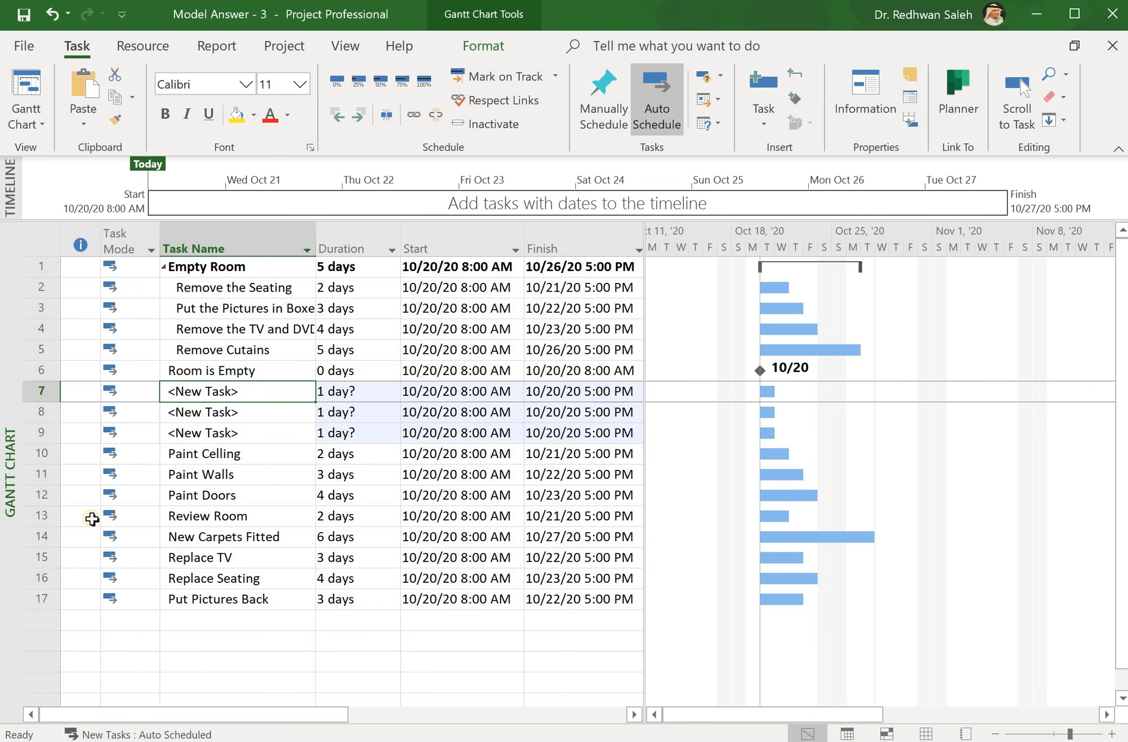
{"action": "key", "text": "ctrl+z"}
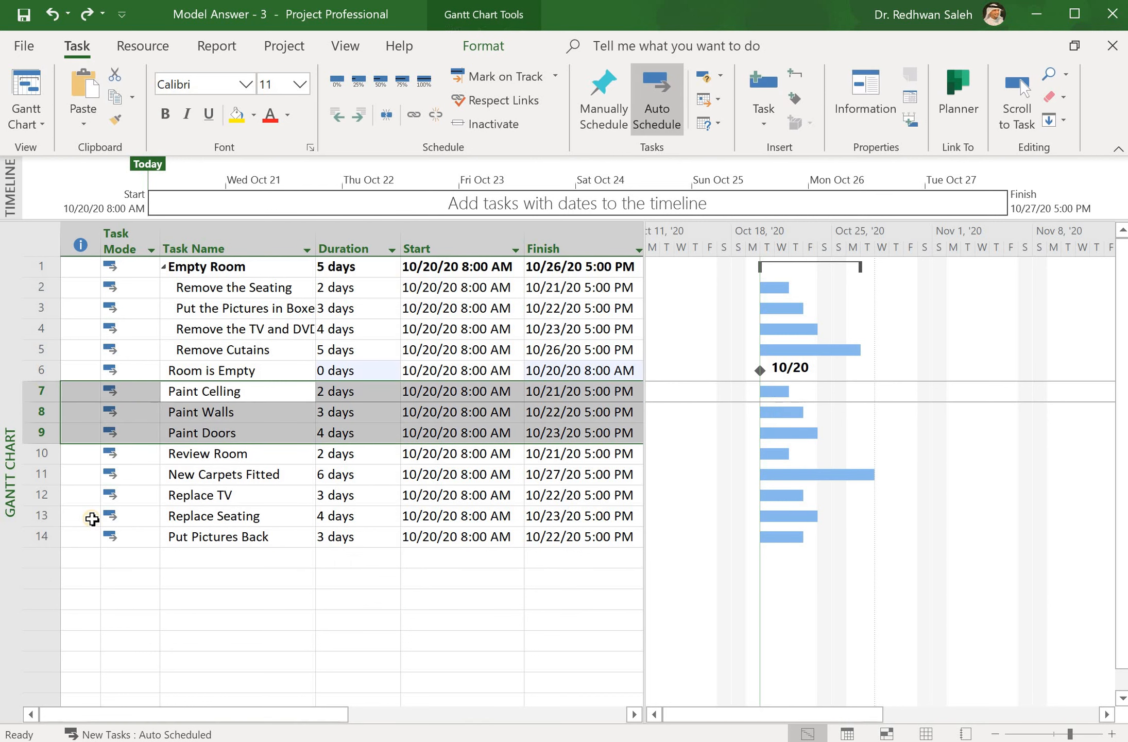
Insert a single new task between the "Room is Empty" milestone and "Paint Celling".
{"action": "left_click", "coordinate": [39, 391]}
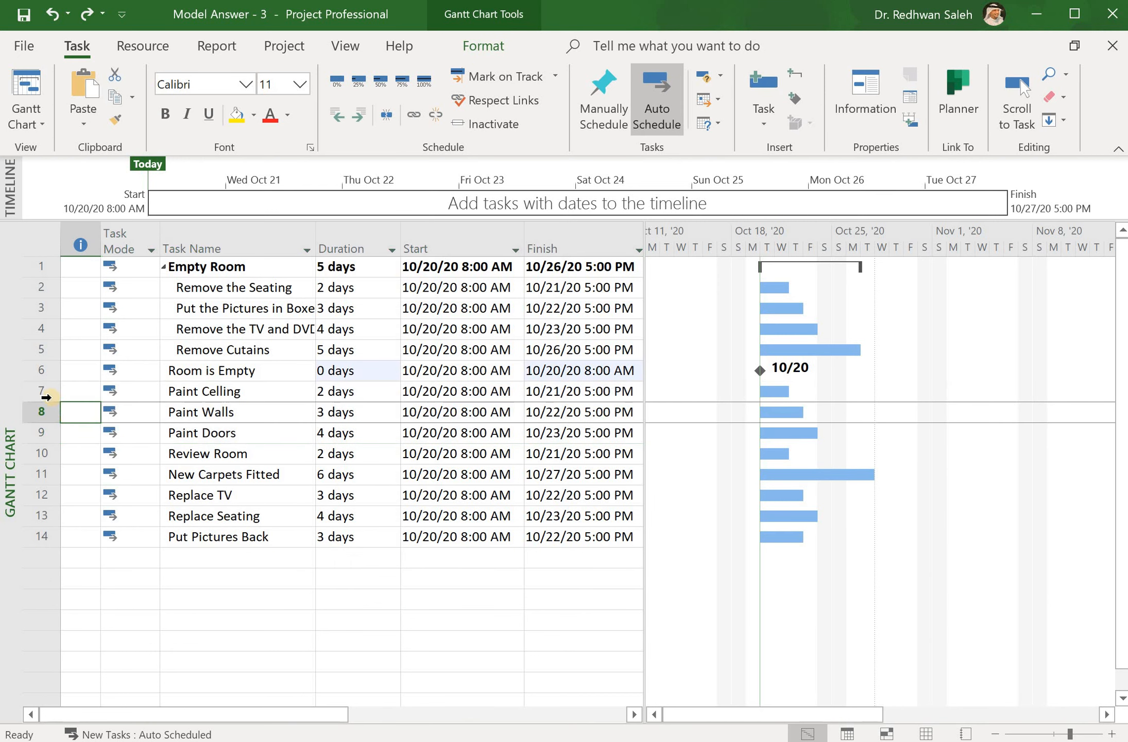
{"action": "right_click", "coordinate": [42, 390]}
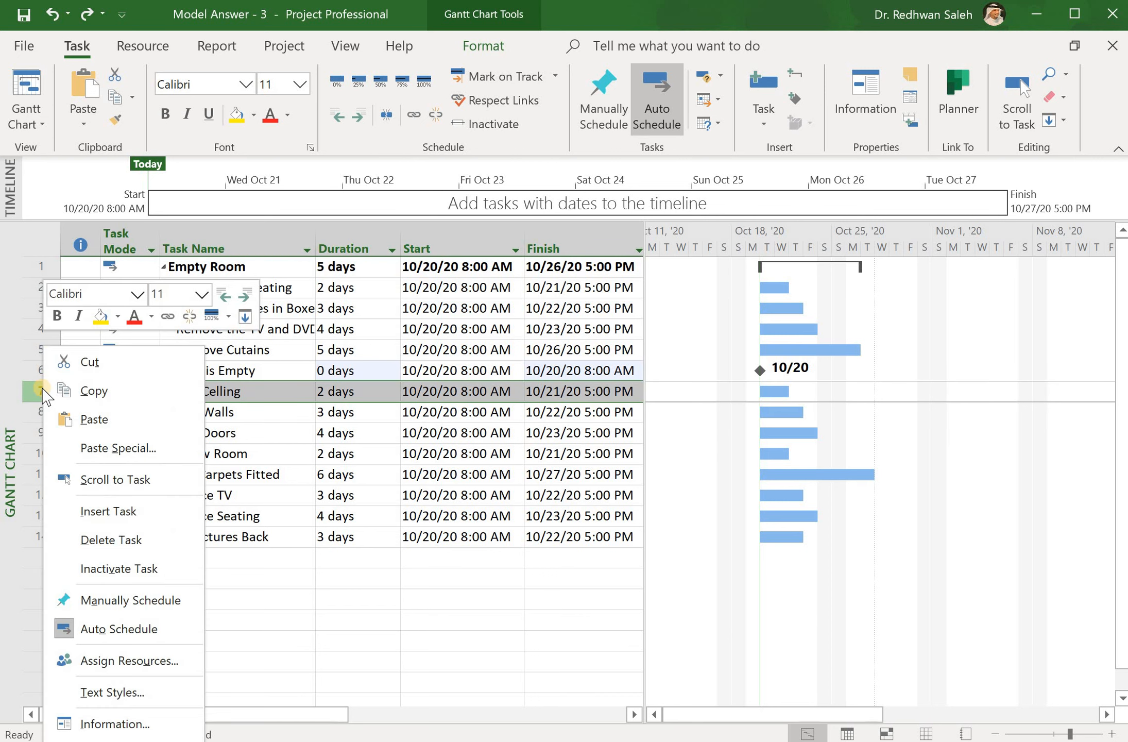
{"action": "left_click", "coordinate": [105, 513]}
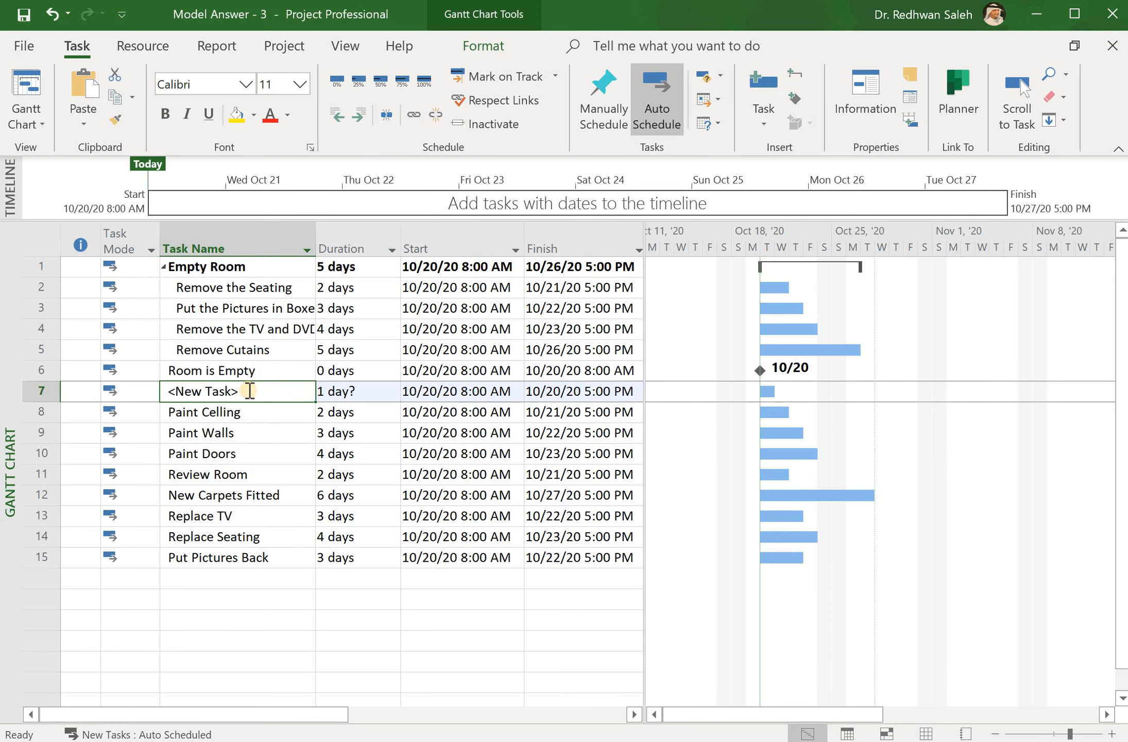
Rename the new task in row 7 as "Paint Room".
{"action": "left_click", "coordinate": [249, 390]}
{"action": "key", "text": "BackSpace"}
{"action": "key", "text": "BackSpace"}
{"action": "key", "text": "BackSpace"}
{"action": "key", "text": "BackSpace"}
{"action": "key", "text": "BackSpace"}
{"action": "key", "text": "BackSpace"}
{"action": "key", "text": "BackSpace"}
{"action": "key", "text": "BackSpace"}
{"action": "key", "text": "BackSpace"}
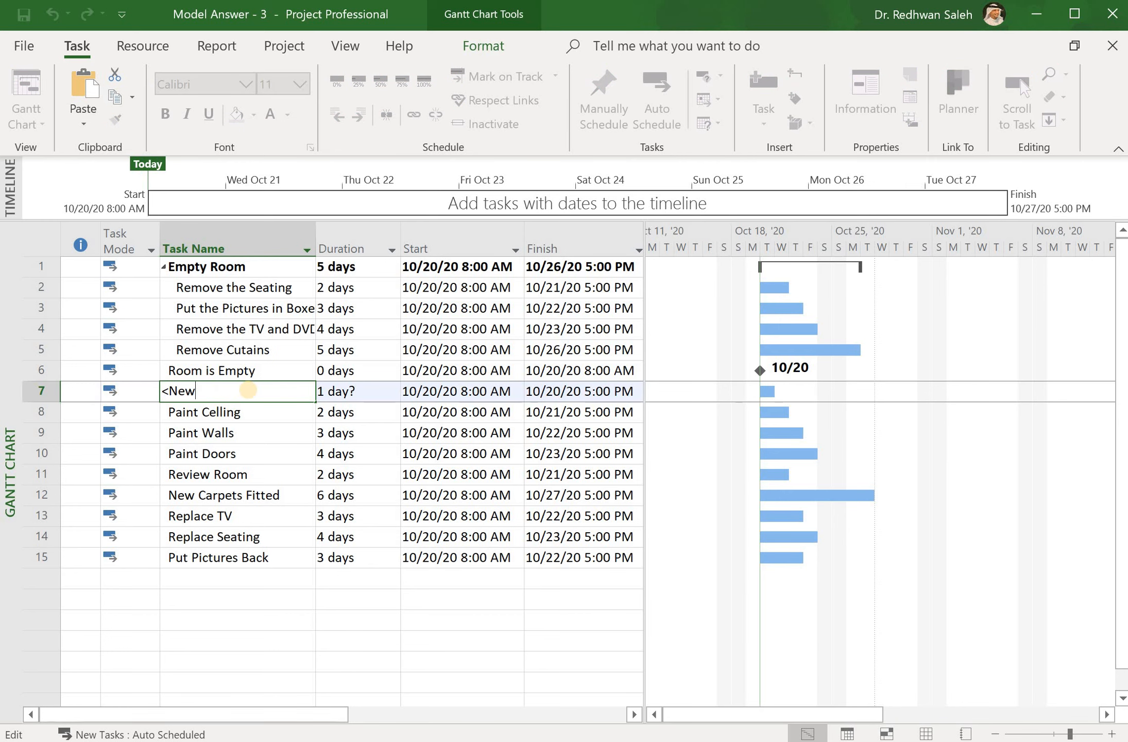
{"action": "key", "text": "BackSpace"}
{"action": "type", "text": "Paint Room"}
{"action": "key", "text": "Return"}
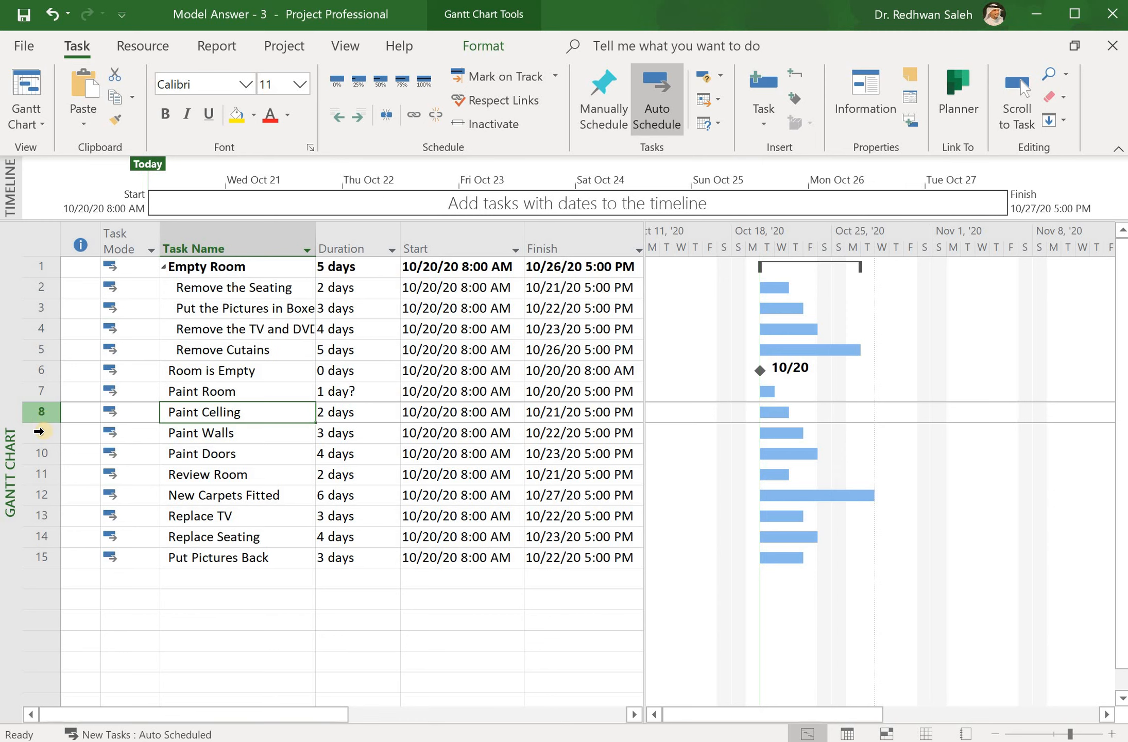
Indent the tasks from "Paint Celling" through "Review Room" so they become subtasks of "Paint Room".
{"action": "left_click", "coordinate": [38, 432], "text": "shift"}
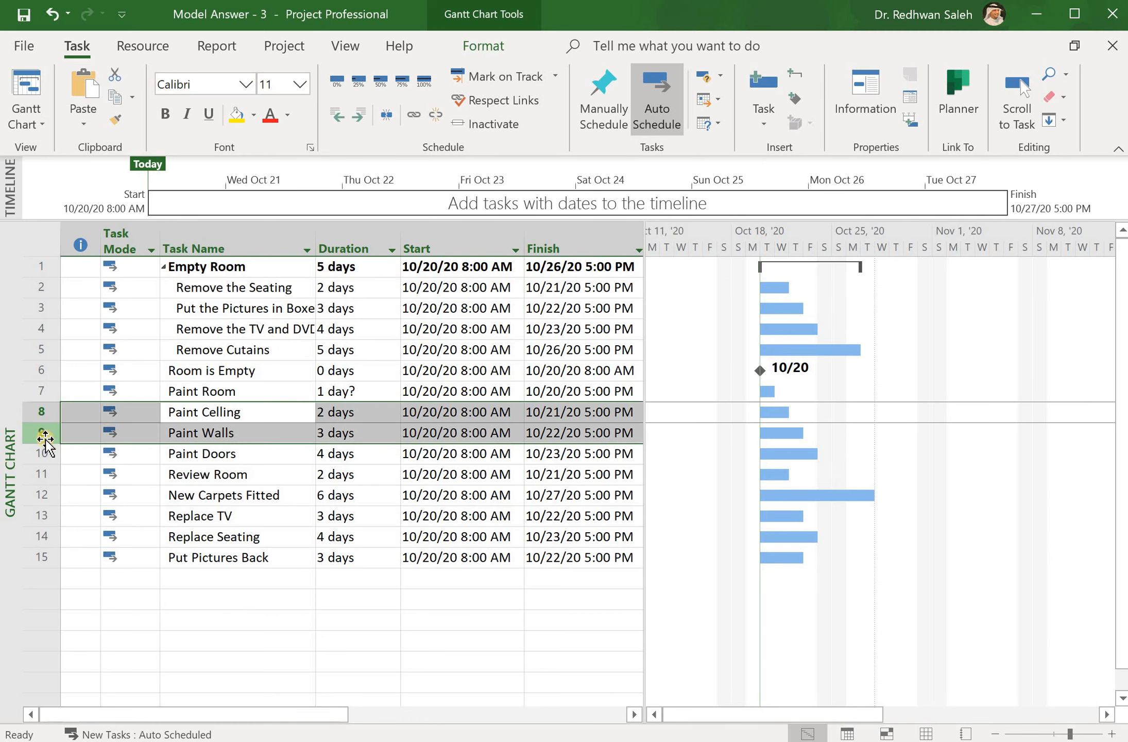
{"action": "left_click", "coordinate": [40, 452], "text": "shift"}
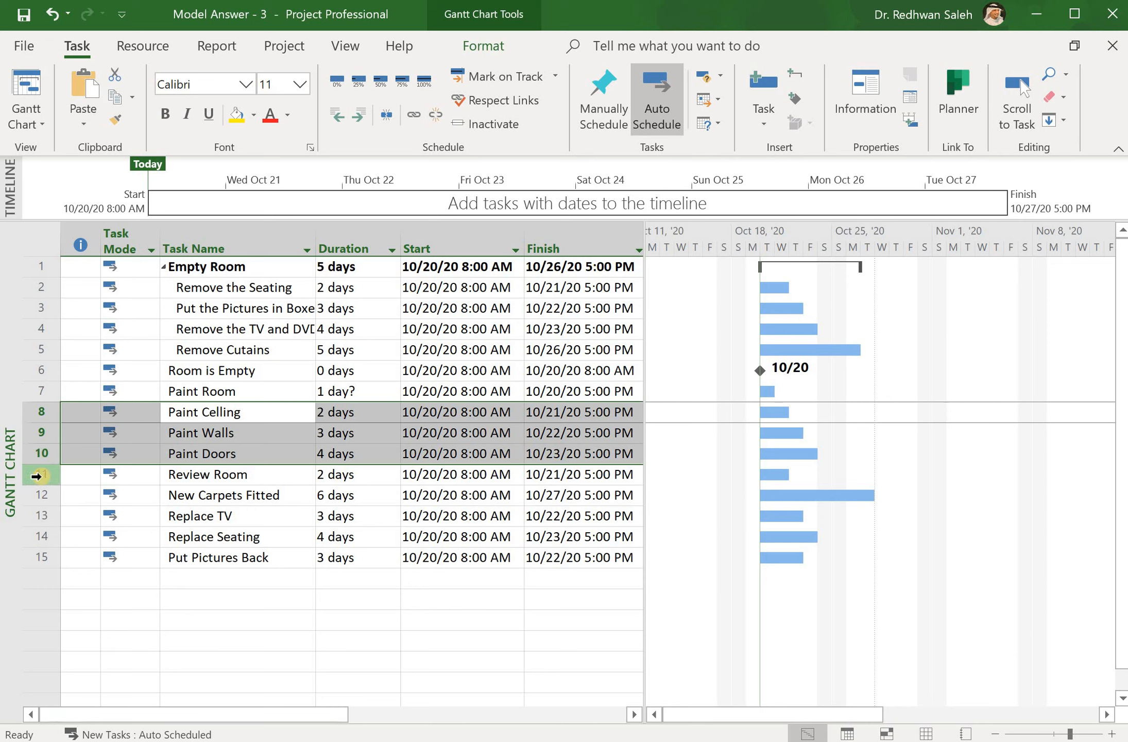
{"action": "left_click", "coordinate": [42, 474], "text": "shift"}
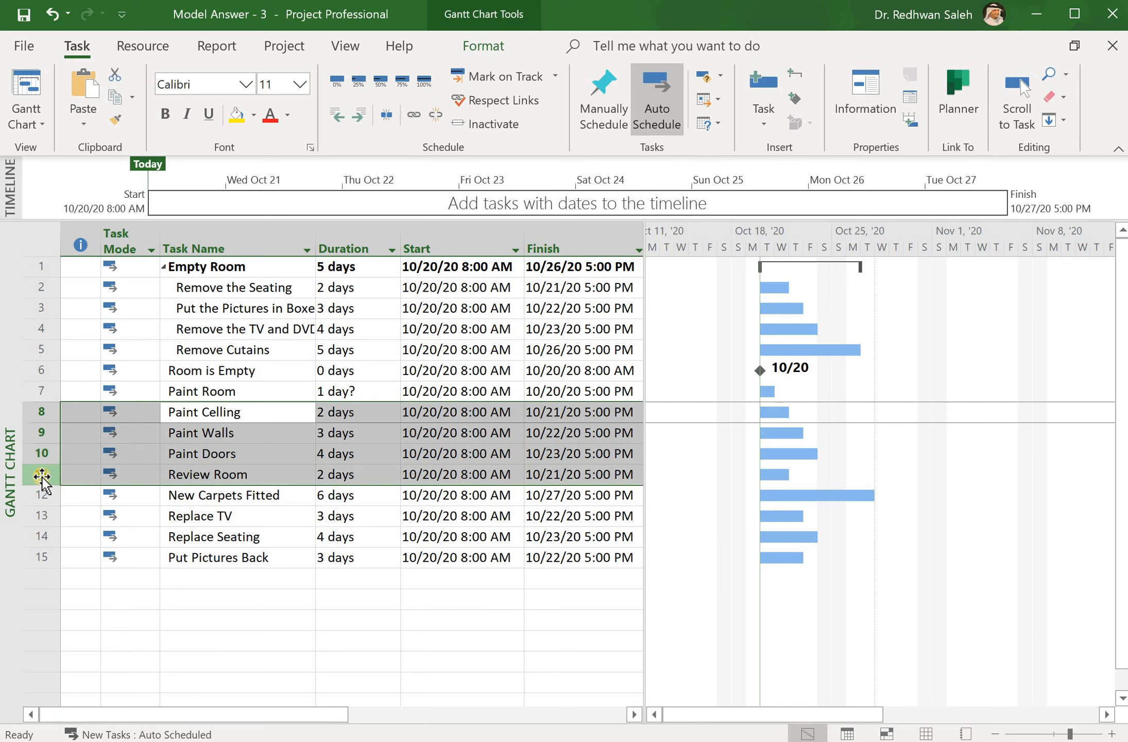
{"action": "left_click", "coordinate": [360, 115]}
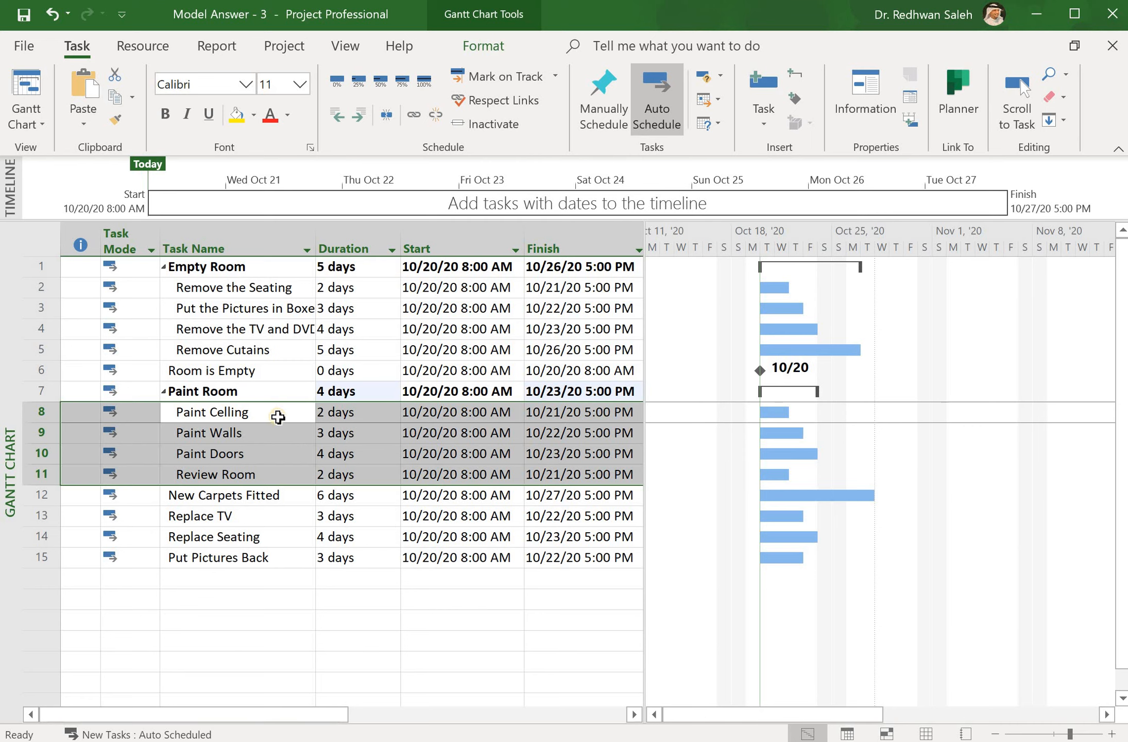
{"action": "left_click", "coordinate": [80, 475]}
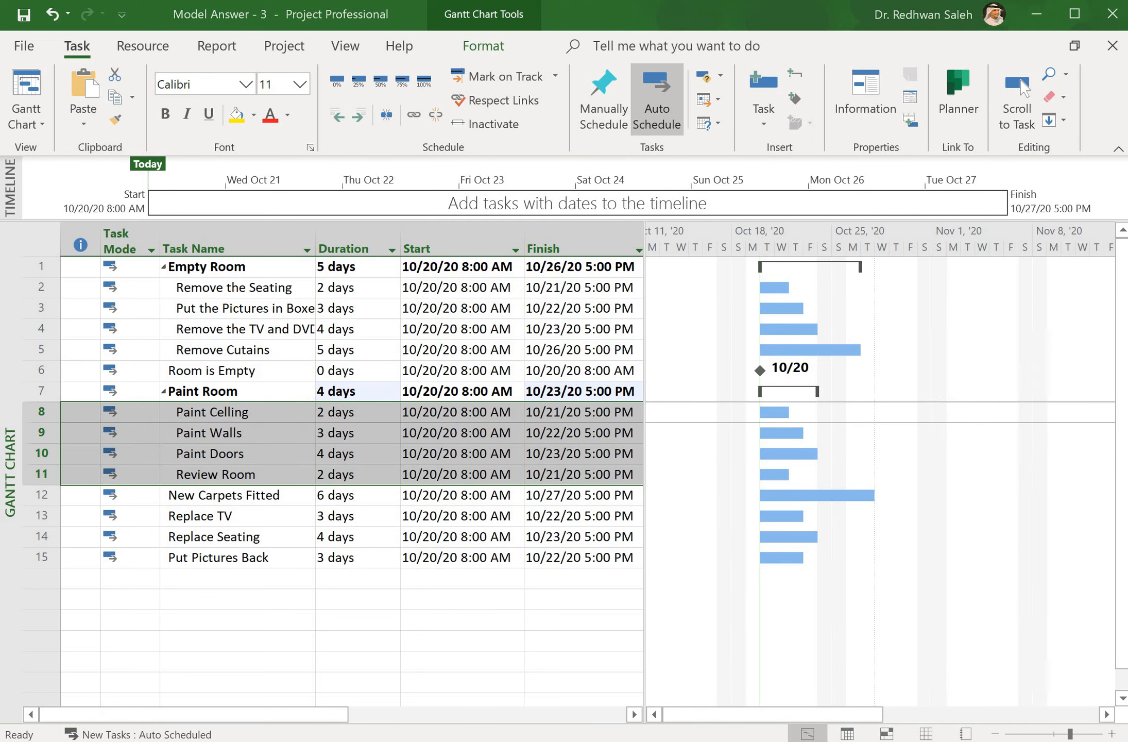
{"action": "right_click", "coordinate": [36, 476]}
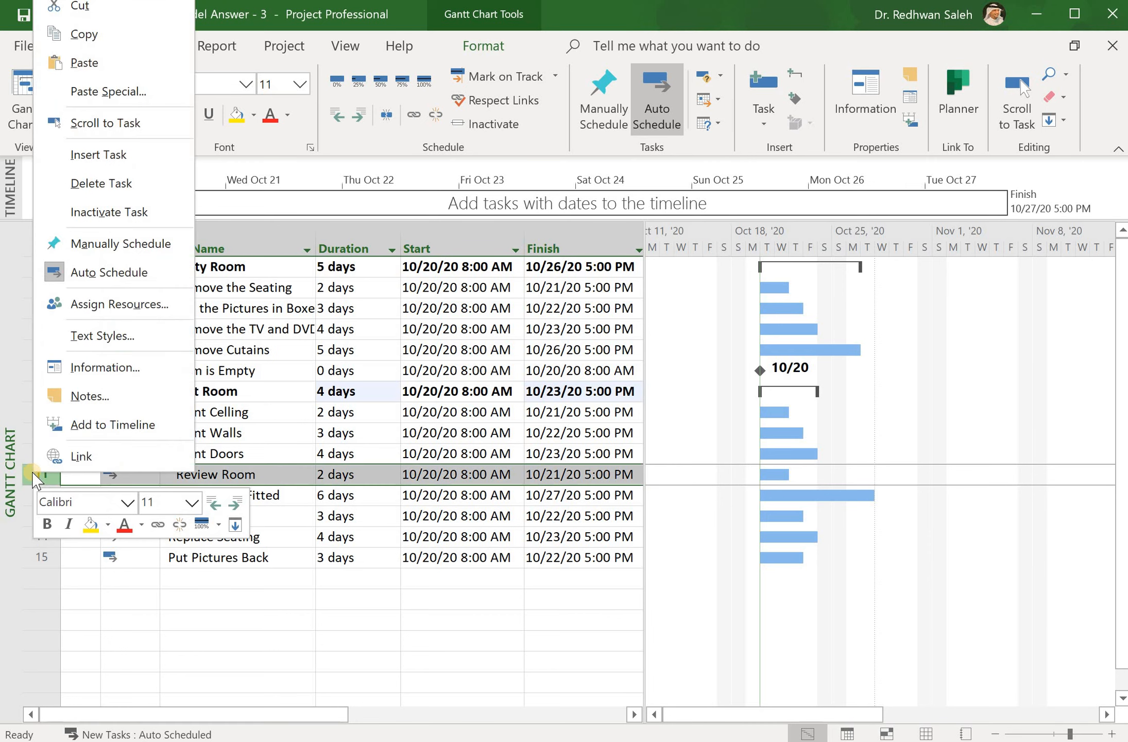
{"action": "left_click", "coordinate": [109, 154]}
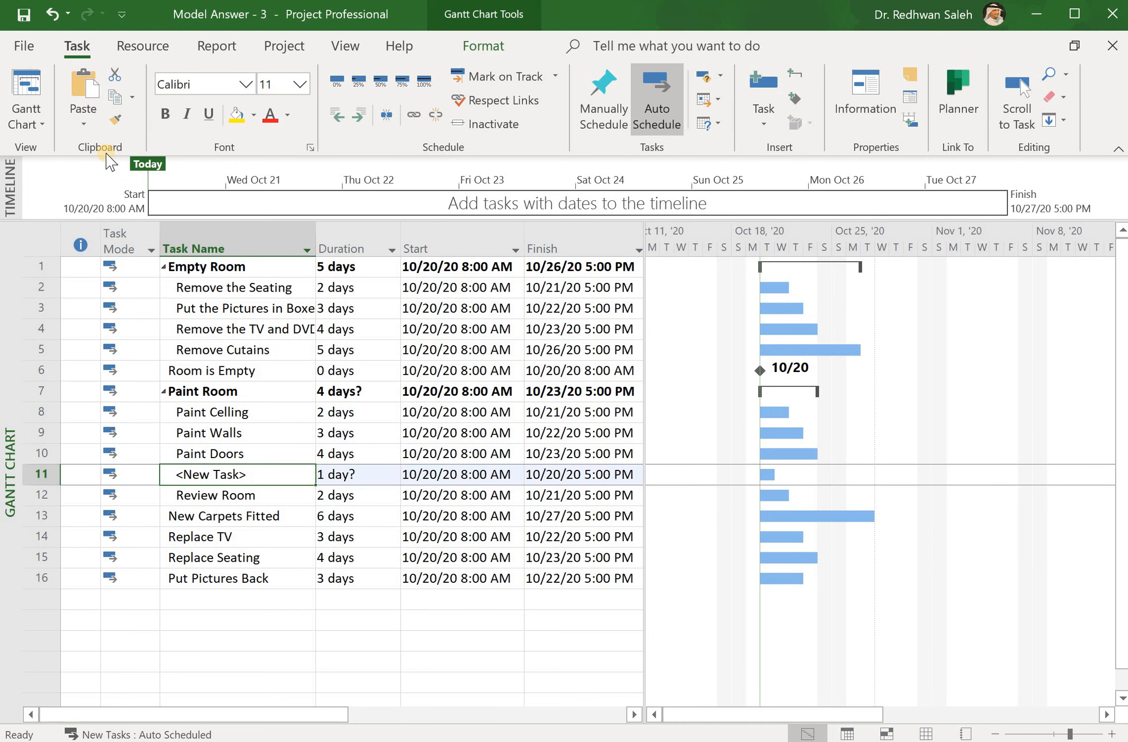
{"action": "key", "text": "ctrl+z"}
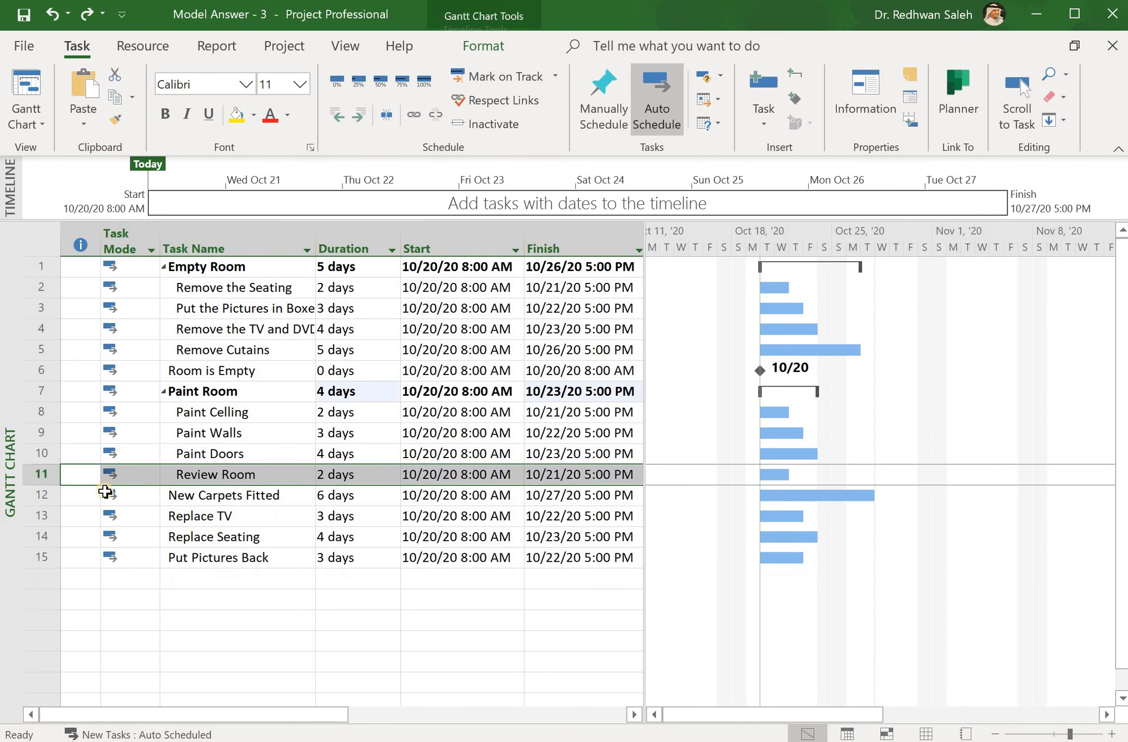
Insert a new task between "Review Room" and "New Carpets Fitted".
{"action": "left_click", "coordinate": [45, 495]}
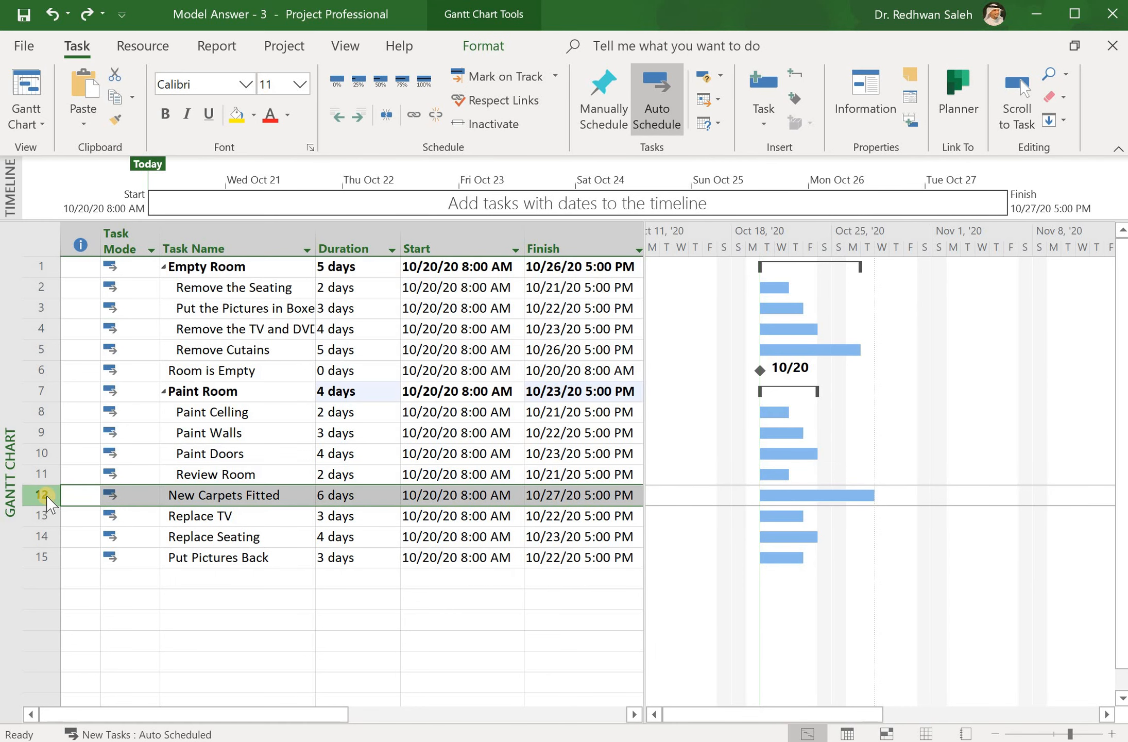
{"action": "right_click", "coordinate": [45, 496]}
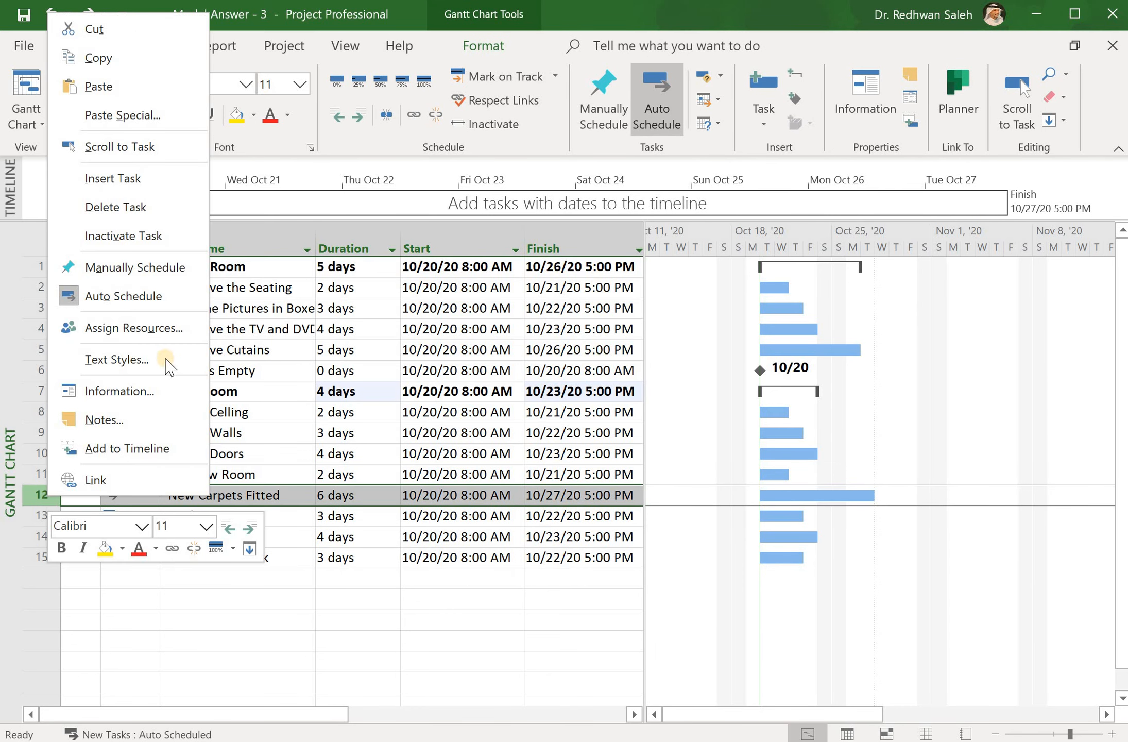
{"action": "left_click", "coordinate": [114, 178]}
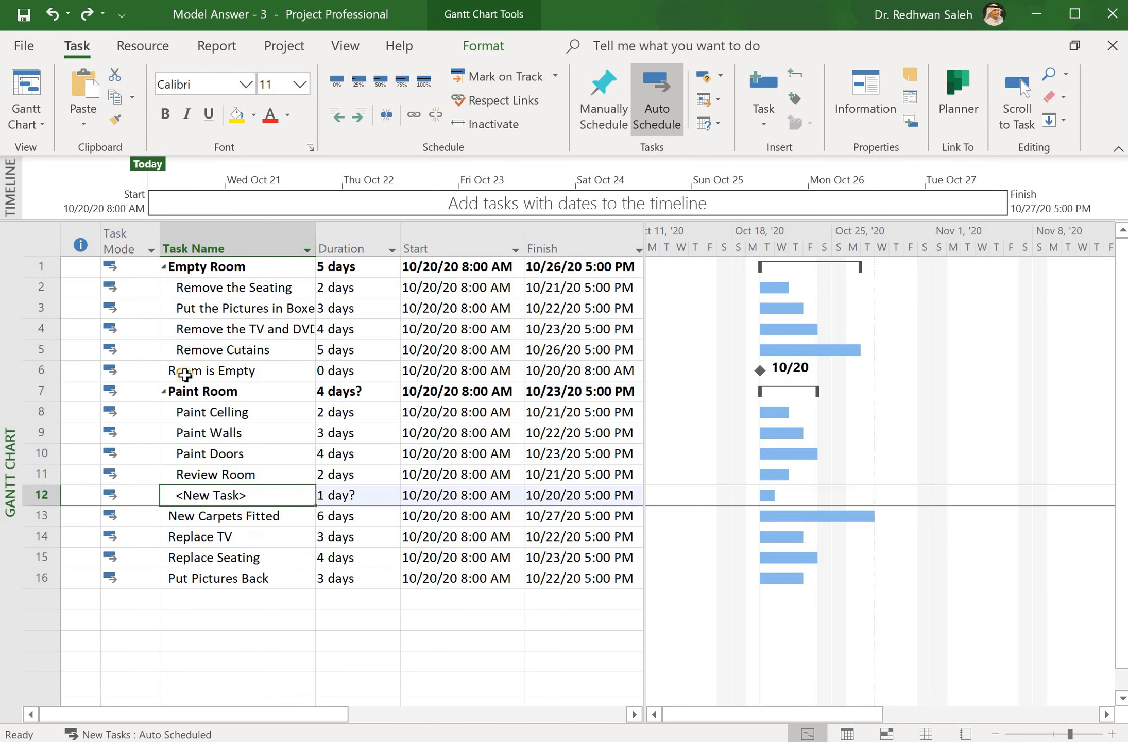
Rename the new task in row 12 as "Room is Painted".
{"action": "left_click", "coordinate": [258, 501]}
{"action": "key", "text": "BackSpace"}
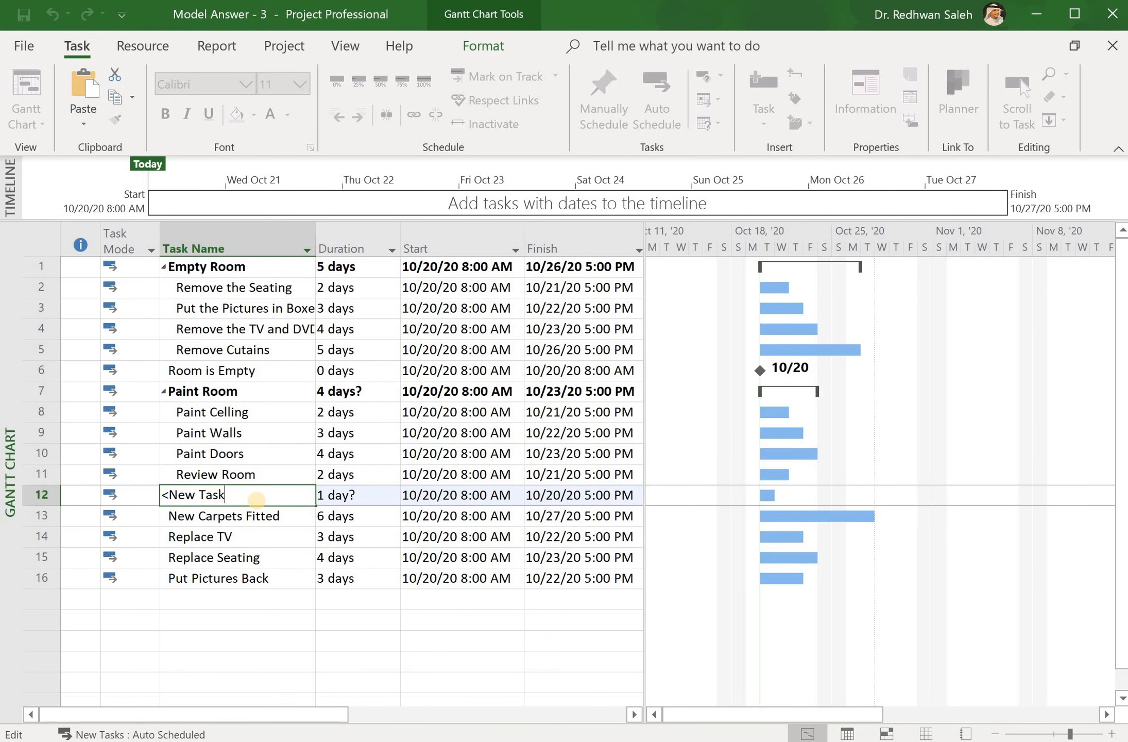
{"action": "key", "text": "BackSpace"}
{"action": "key", "text": "BackSpace"}
{"action": "key", "text": "BackSpace"}
{"action": "key", "text": "BackSpace"}
{"action": "key", "text": "BackSpace"}
{"action": "key", "text": "BackSpace"}
{"action": "key", "text": "BackSpace"}
{"action": "key", "text": "BackSpace"}
{"action": "key", "text": "BackSpace"}
{"action": "type", "text": "Room"}
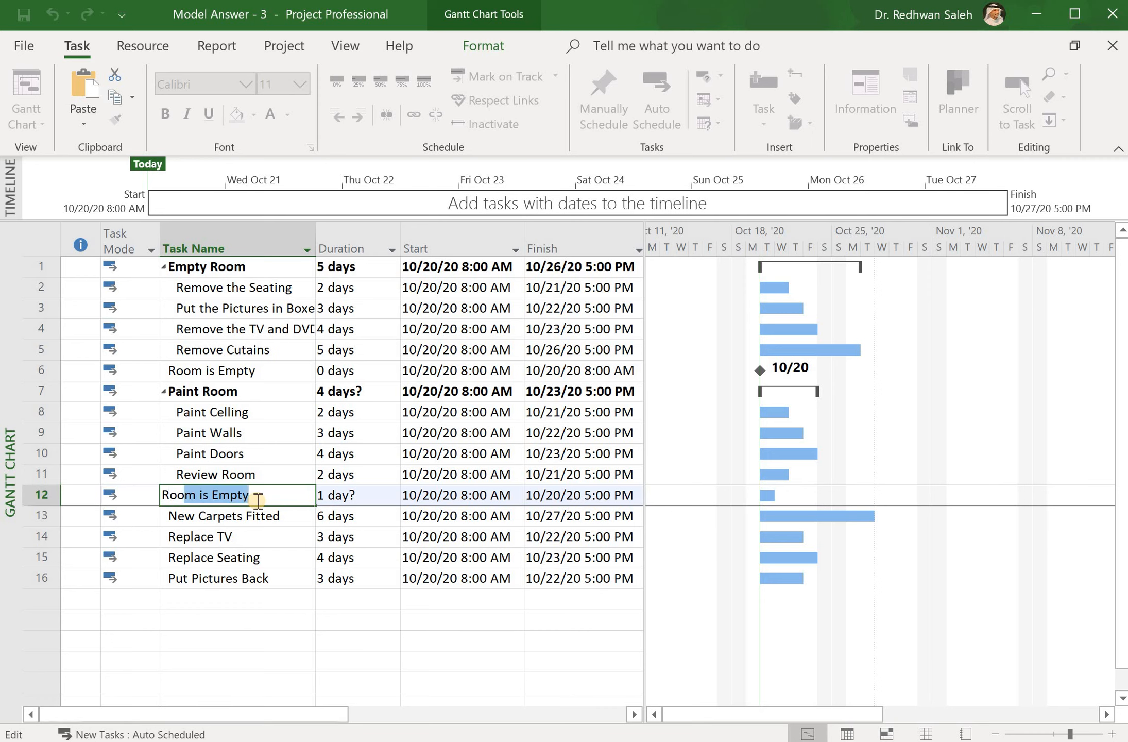
{"action": "type", "text": " is P"}
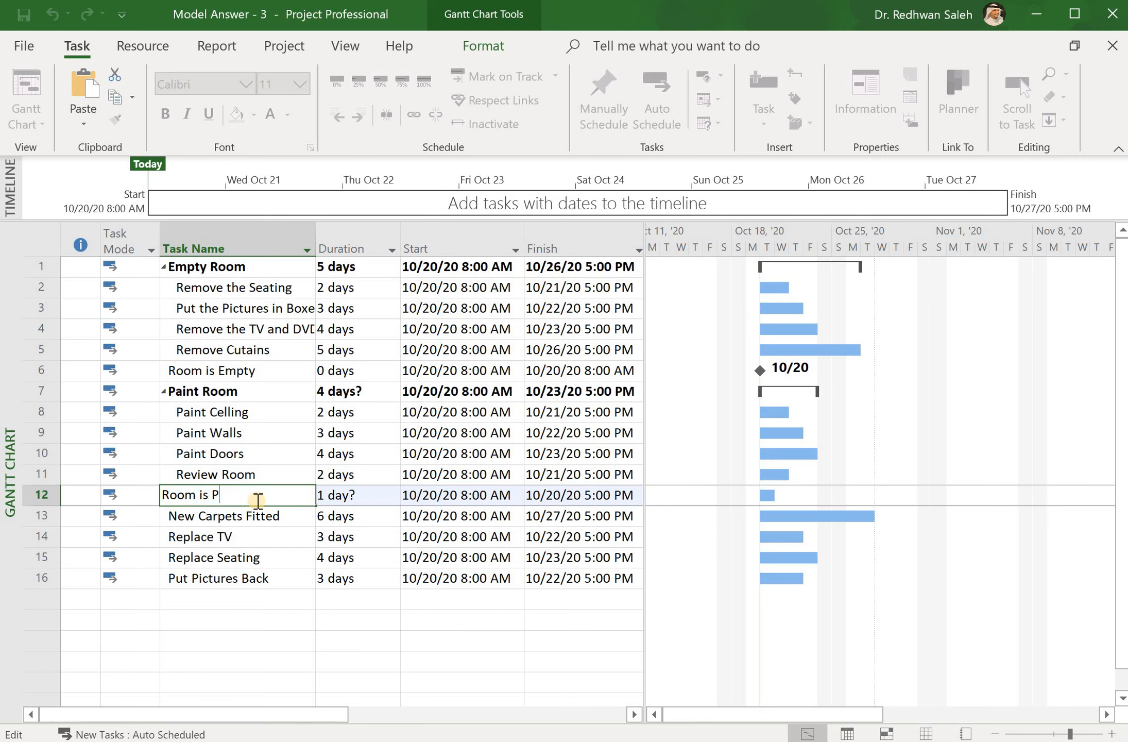
{"action": "type", "text": "ainted"}
{"action": "key", "text": "Return"}
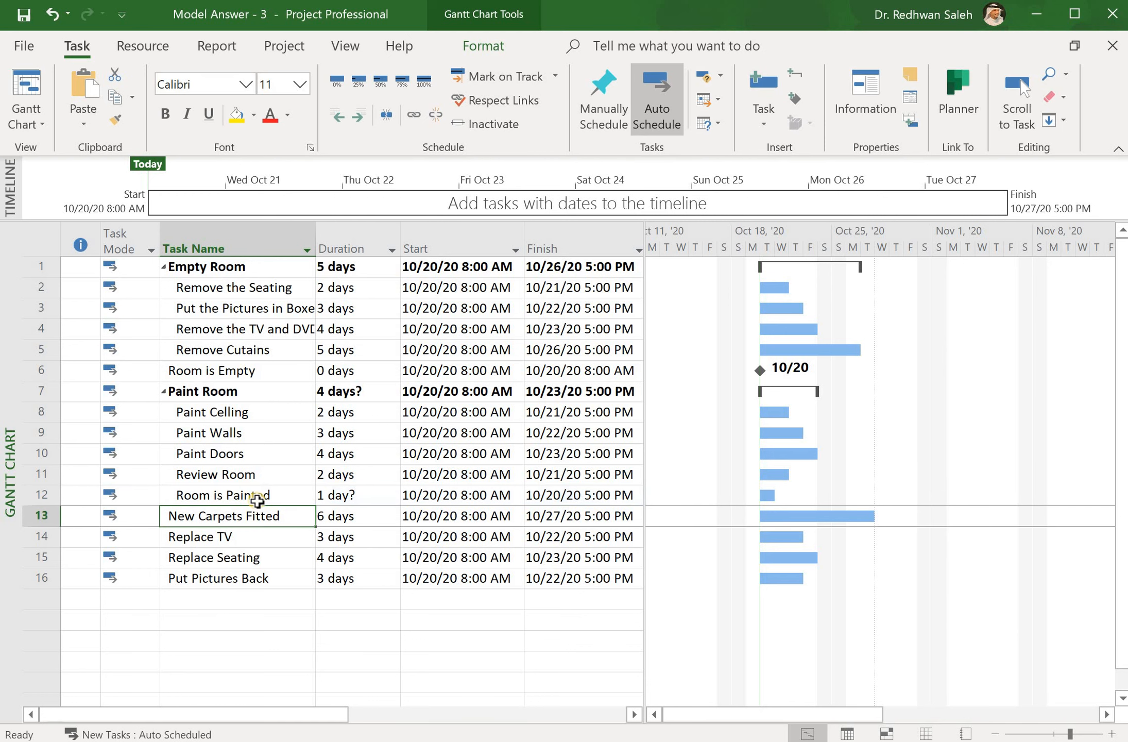
Make "Room is Painted" a milestone with a duration of 0 days and outdent it to the summary task level.
{"action": "left_click", "coordinate": [337, 497]}
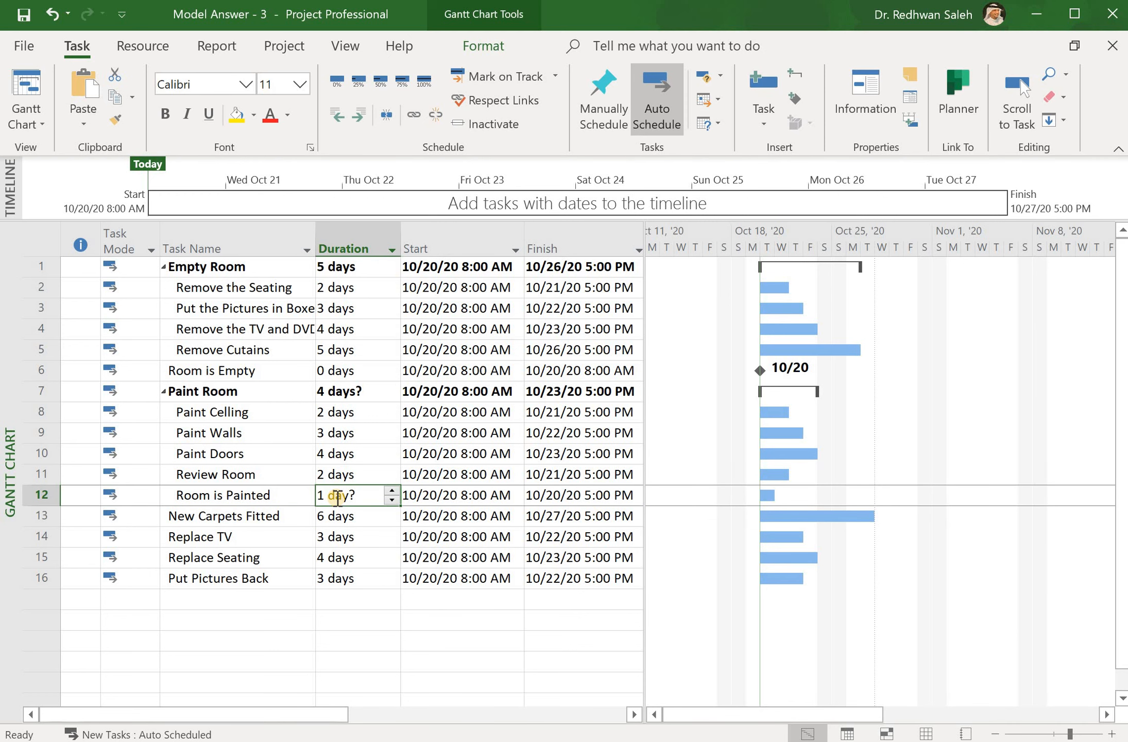
{"action": "type", "text": "0"}
{"action": "key", "text": "Return"}
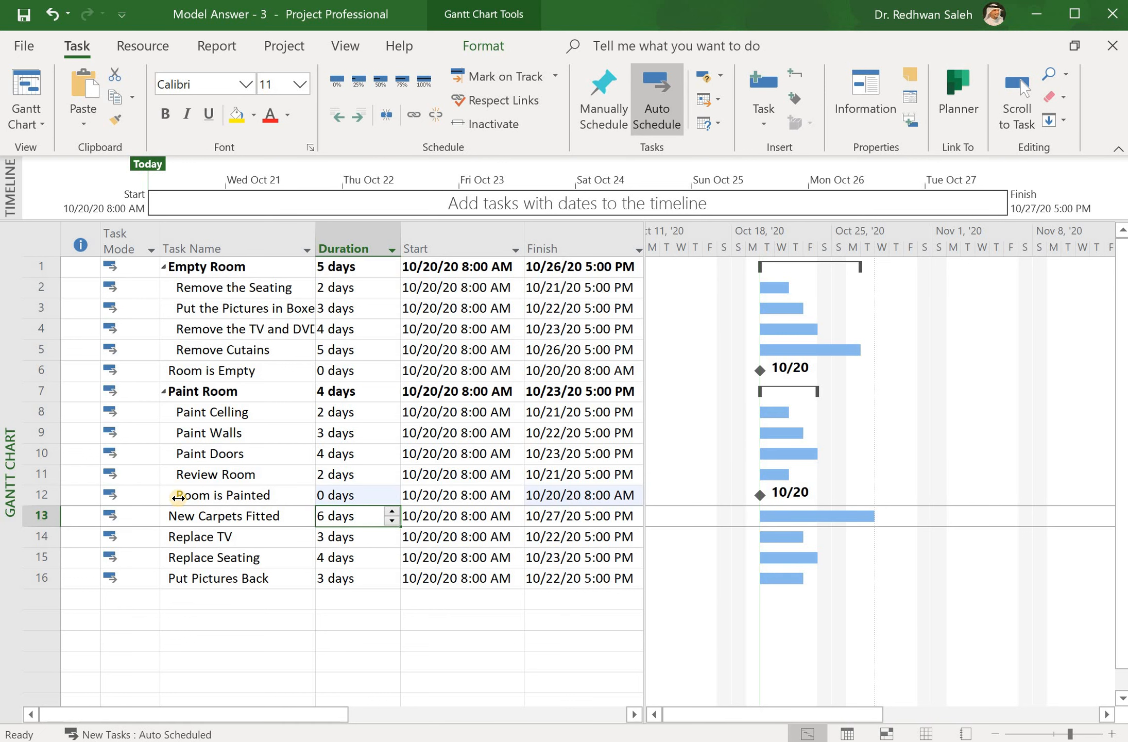
{"action": "left_click", "coordinate": [32, 495]}
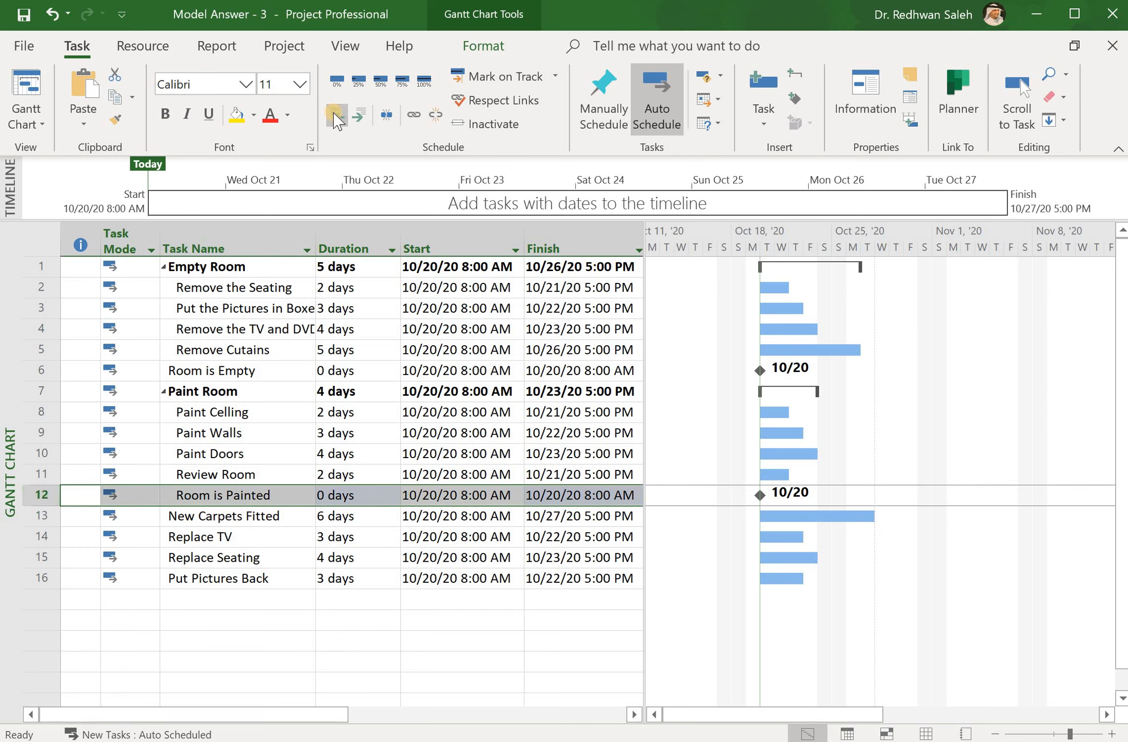
{"action": "left_click", "coordinate": [336, 117]}
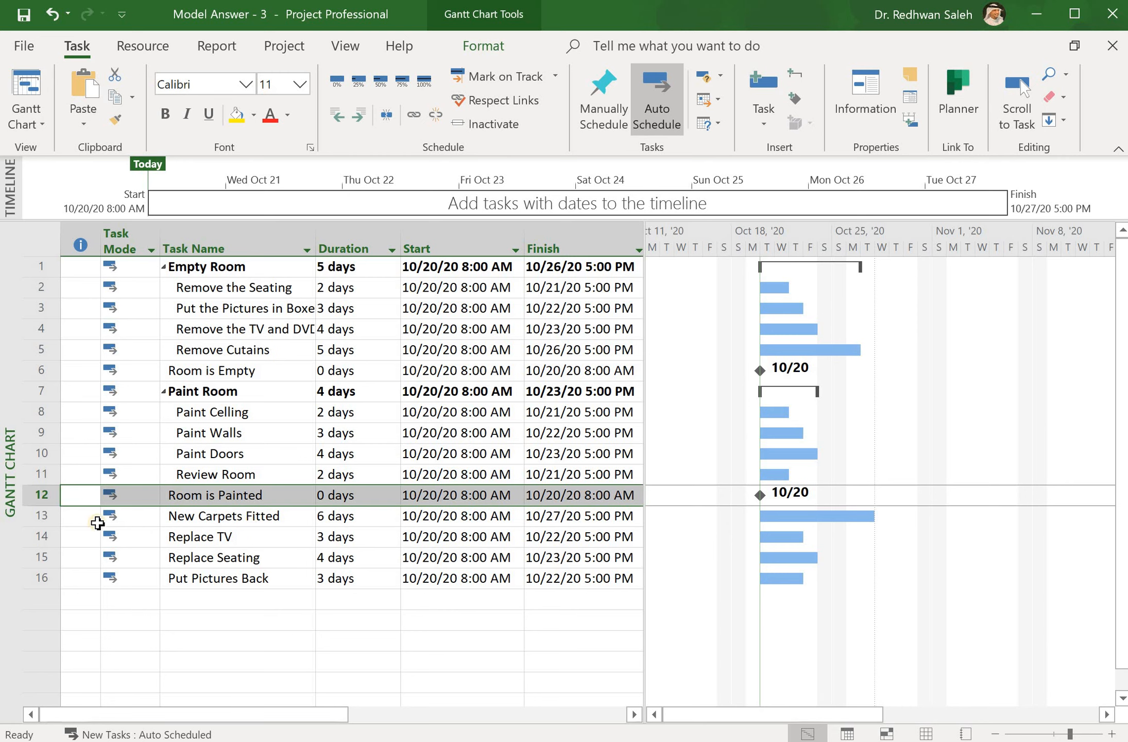
Insert a new task between the "Room is Painted" milestone and "New Carpets Fitted".
{"action": "left_click", "coordinate": [43, 517]}
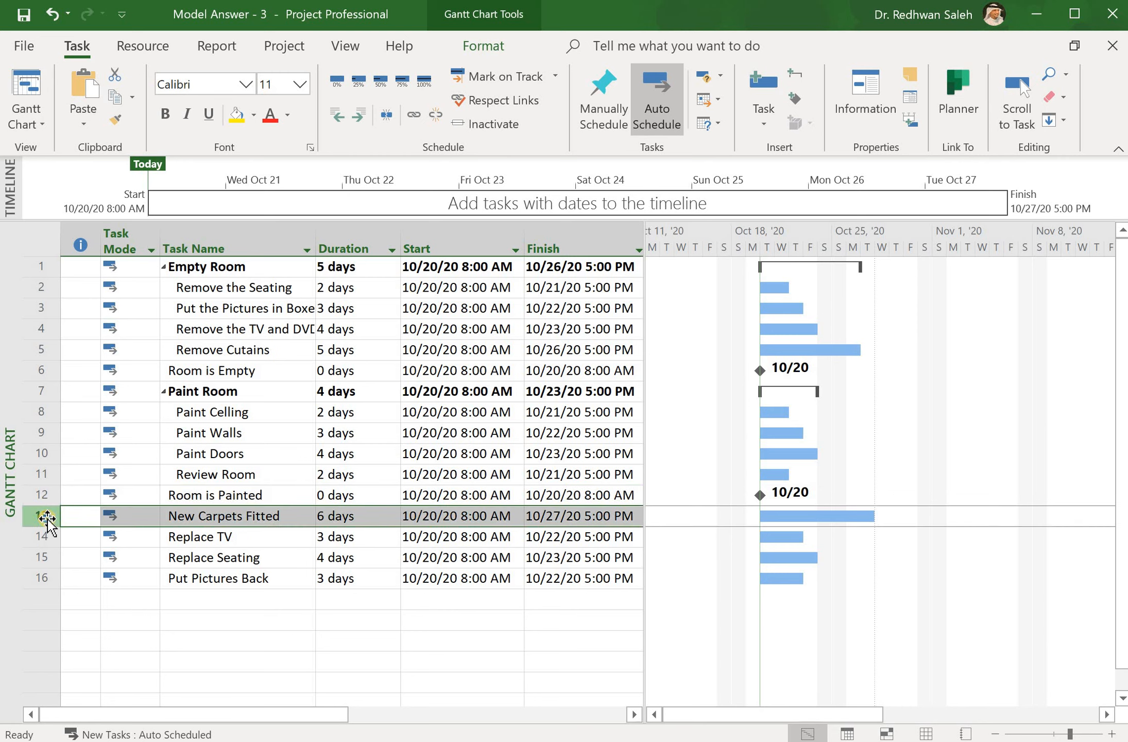
{"action": "right_click", "coordinate": [46, 518]}
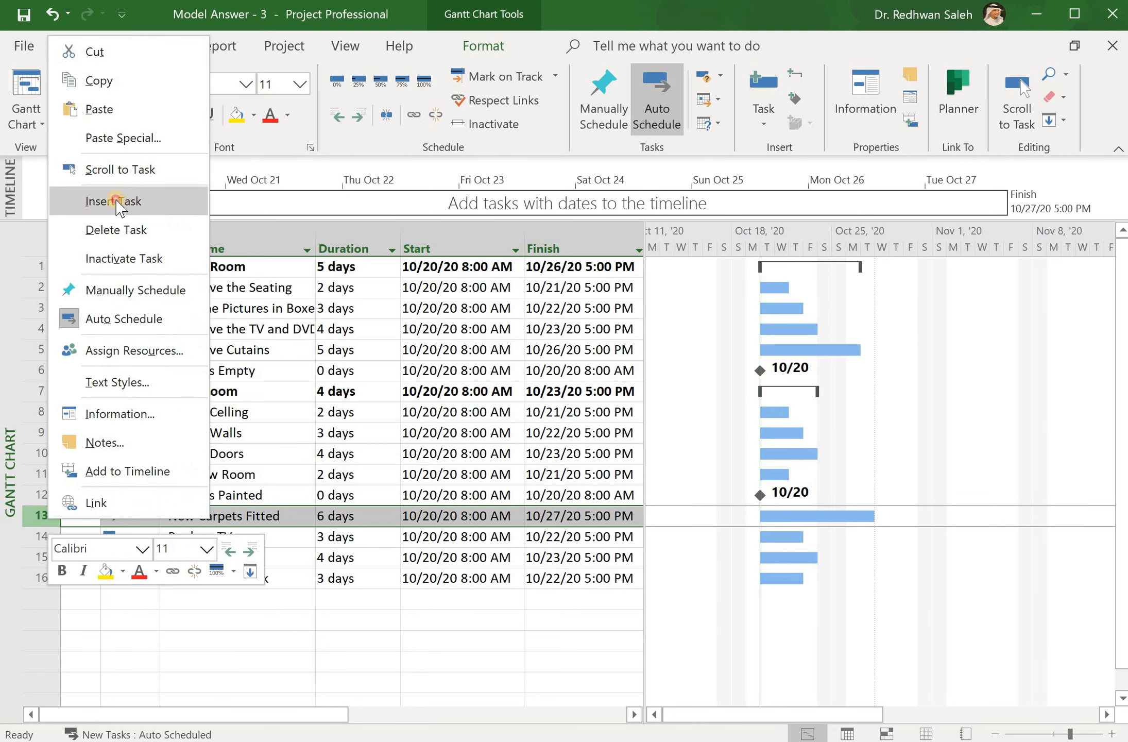
{"action": "left_click", "coordinate": [114, 201]}
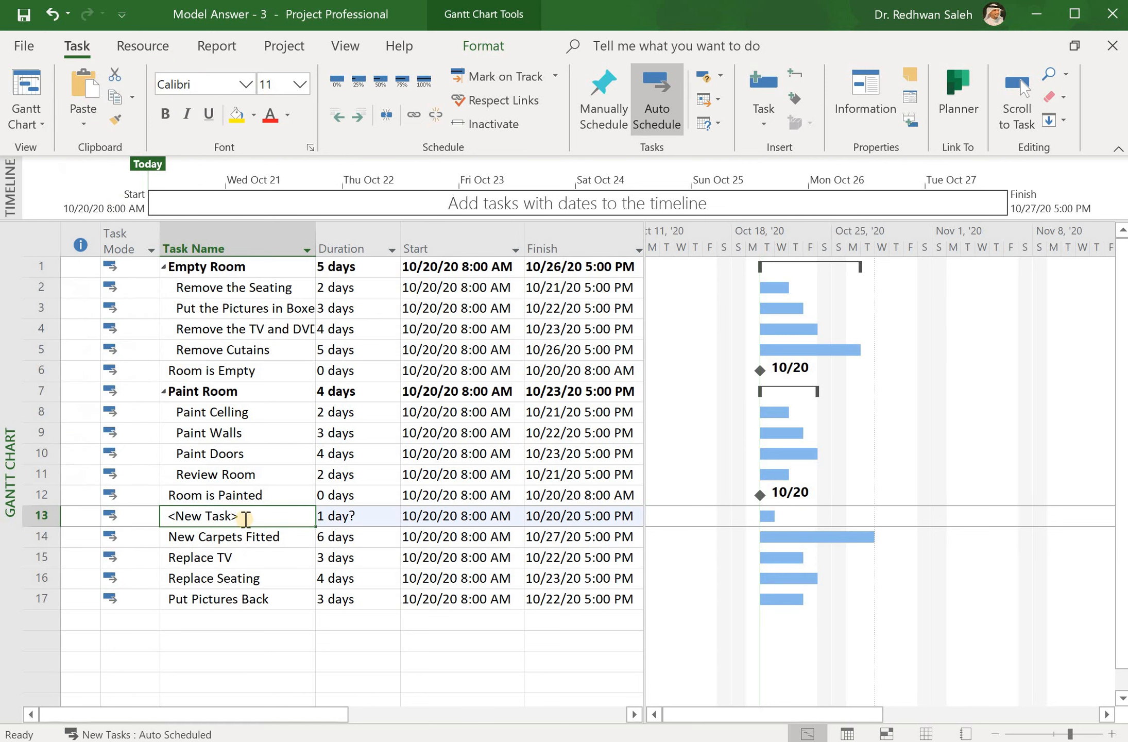
Rename the new task in row 13 as "Replace Equipment".
{"action": "left_click", "coordinate": [246, 519]}
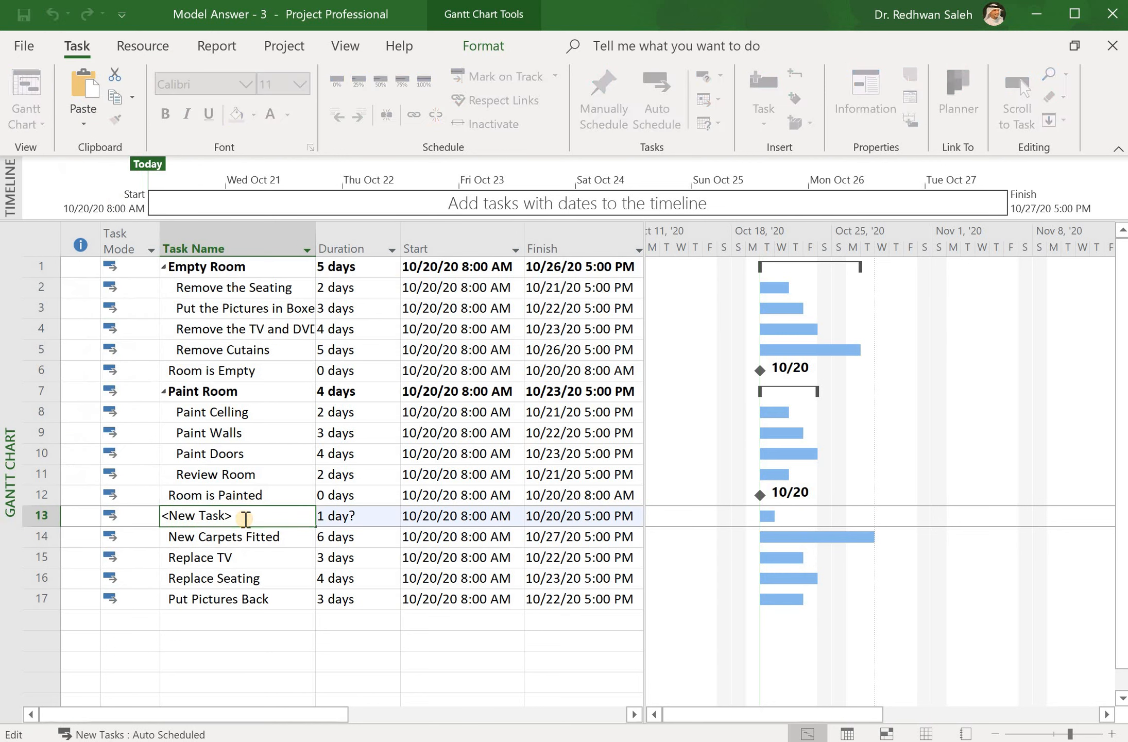
{"action": "key", "text": "BackSpace"}
{"action": "key", "text": "BackSpace"}
{"action": "key", "text": "BackSpace"}
{"action": "key", "text": "BackSpace"}
{"action": "key", "text": "BackSpace"}
{"action": "key", "text": "BackSpace"}
{"action": "key", "text": "BackSpace"}
{"action": "key", "text": "BackSpace"}
{"action": "key", "text": "BackSpace"}
{"action": "key", "text": "BackSpace"}
{"action": "type", "text": "Replace"}
{"action": "key", "text": "Escape"}
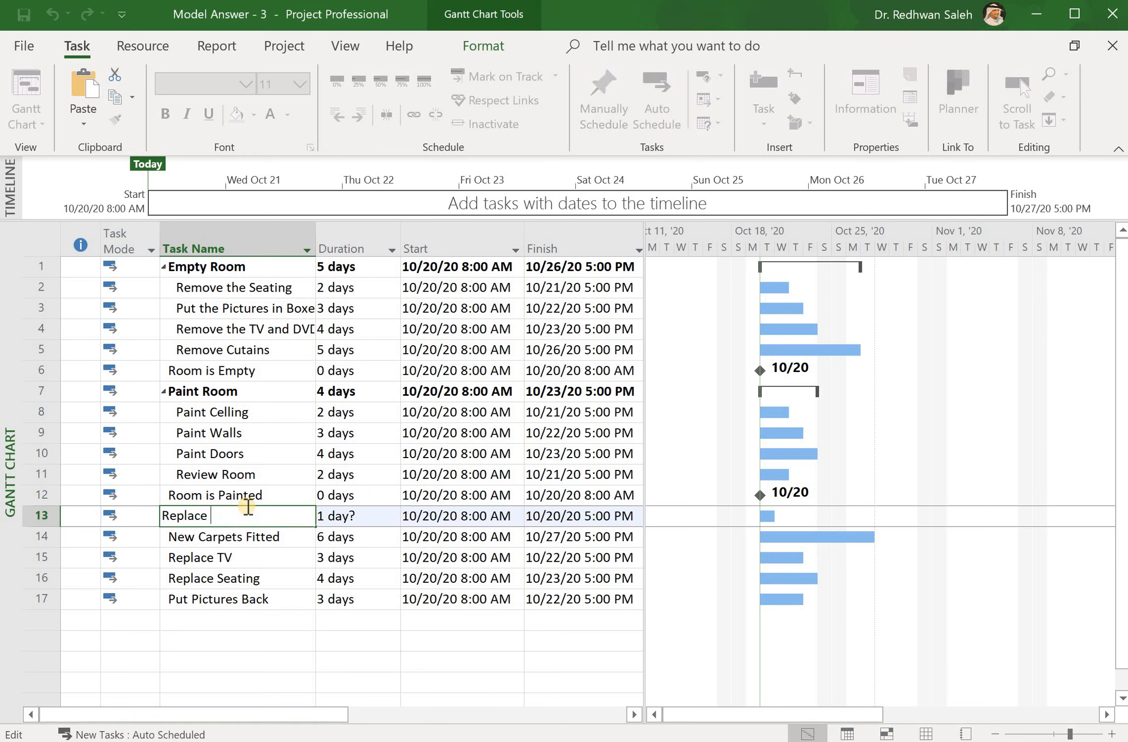
{"action": "type", "text": "Equipment"}
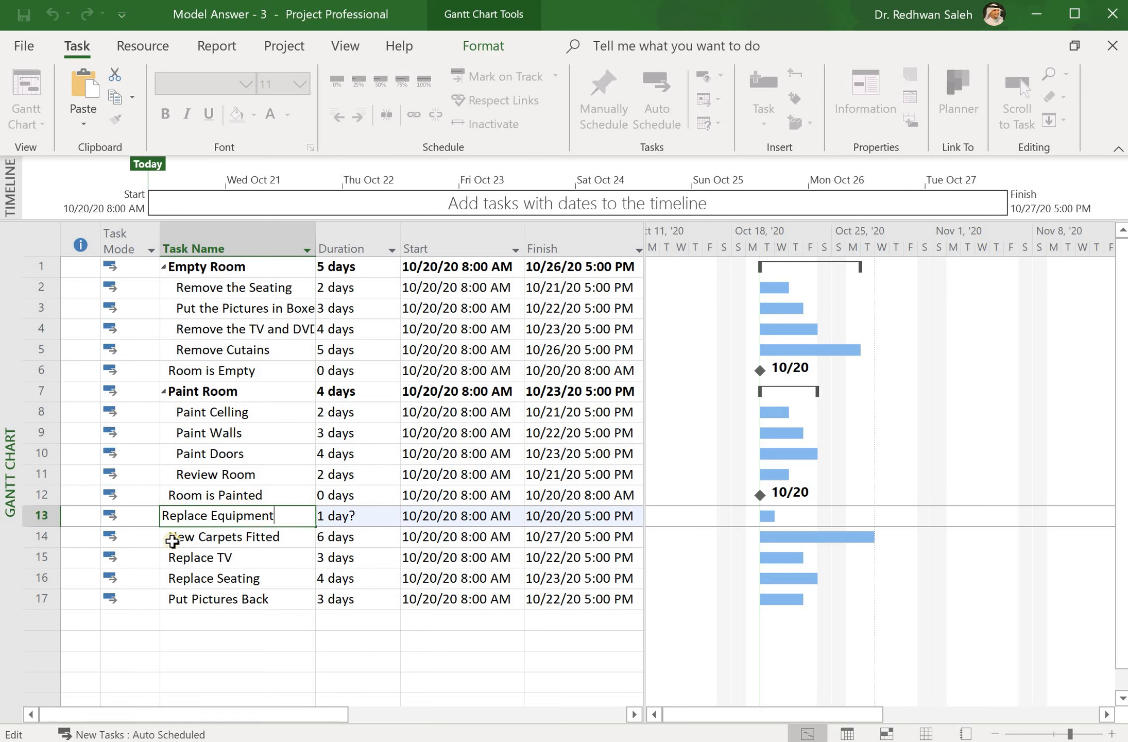
Indent the tasks from "New Carpets Fitted" through "Put Pictures Back" so they become subtasks of "Replace Equipment".
{"action": "left_click", "coordinate": [39, 538]}
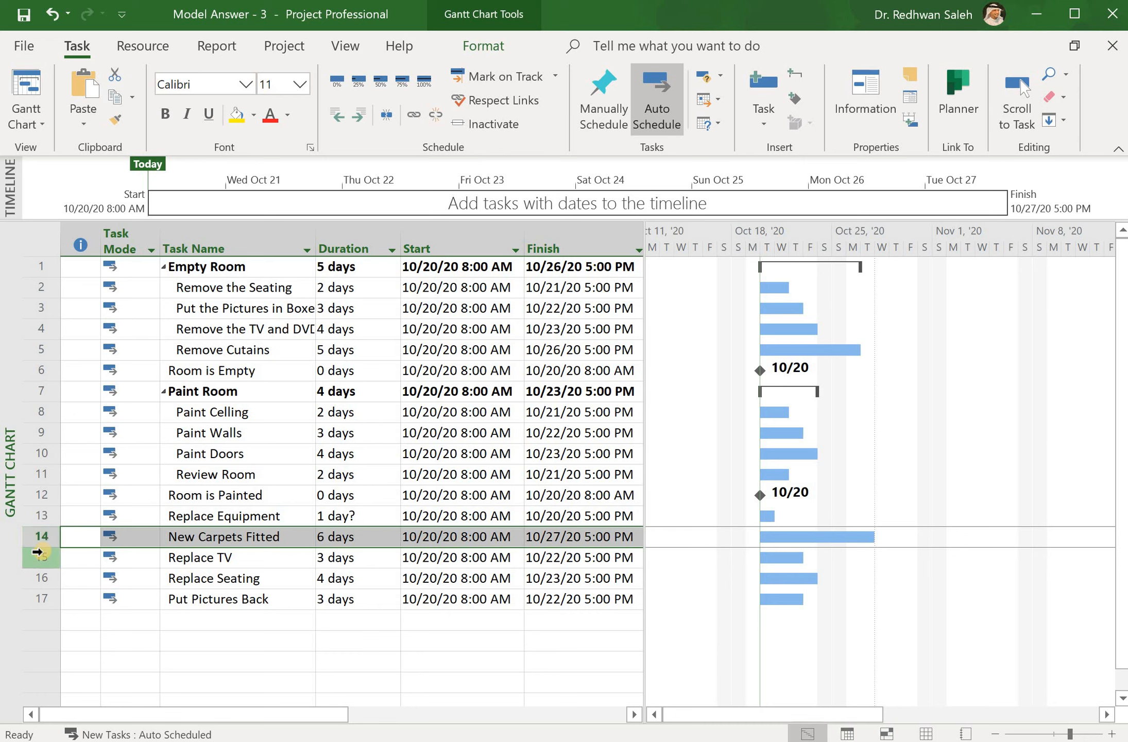
{"action": "left_click", "coordinate": [36, 552], "text": "shift"}
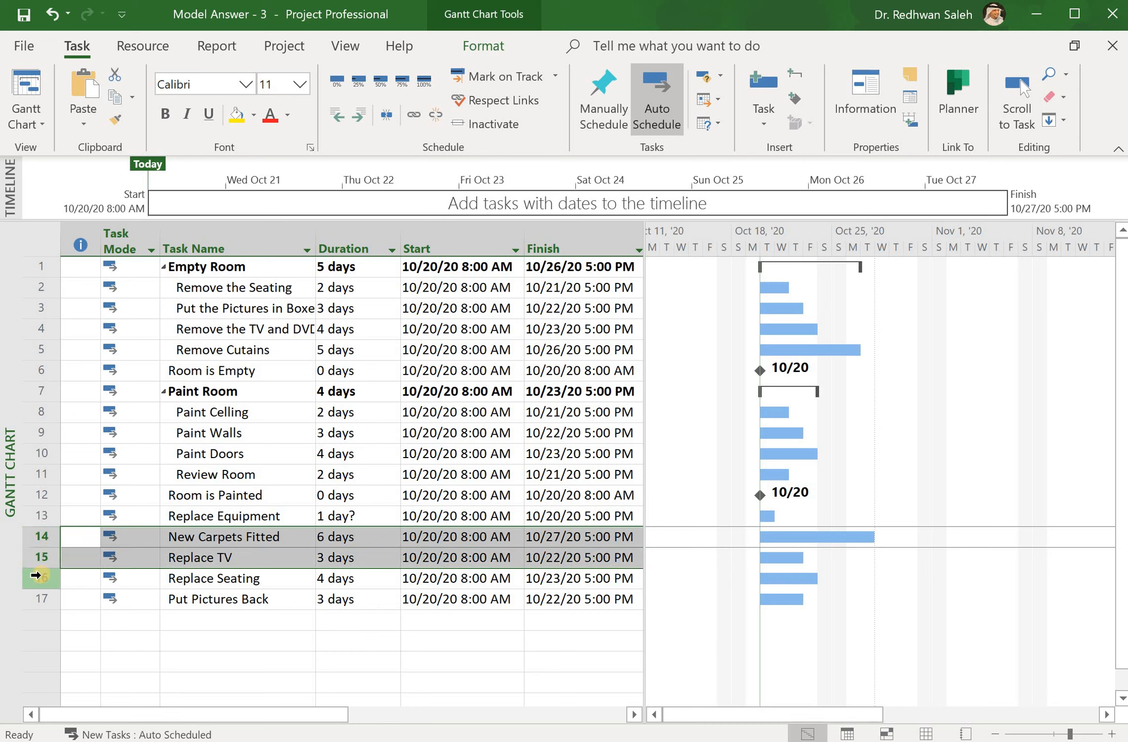
{"action": "left_click", "coordinate": [41, 575], "text": "shift"}
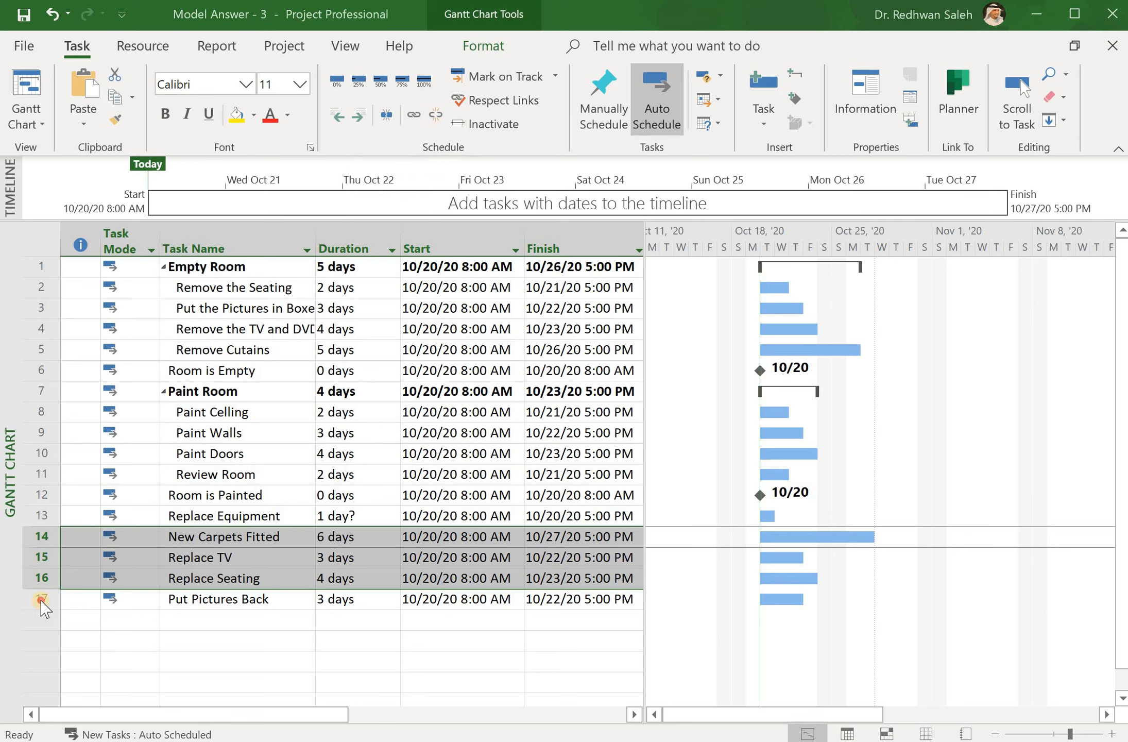
{"action": "left_click", "coordinate": [41, 600], "text": "shift"}
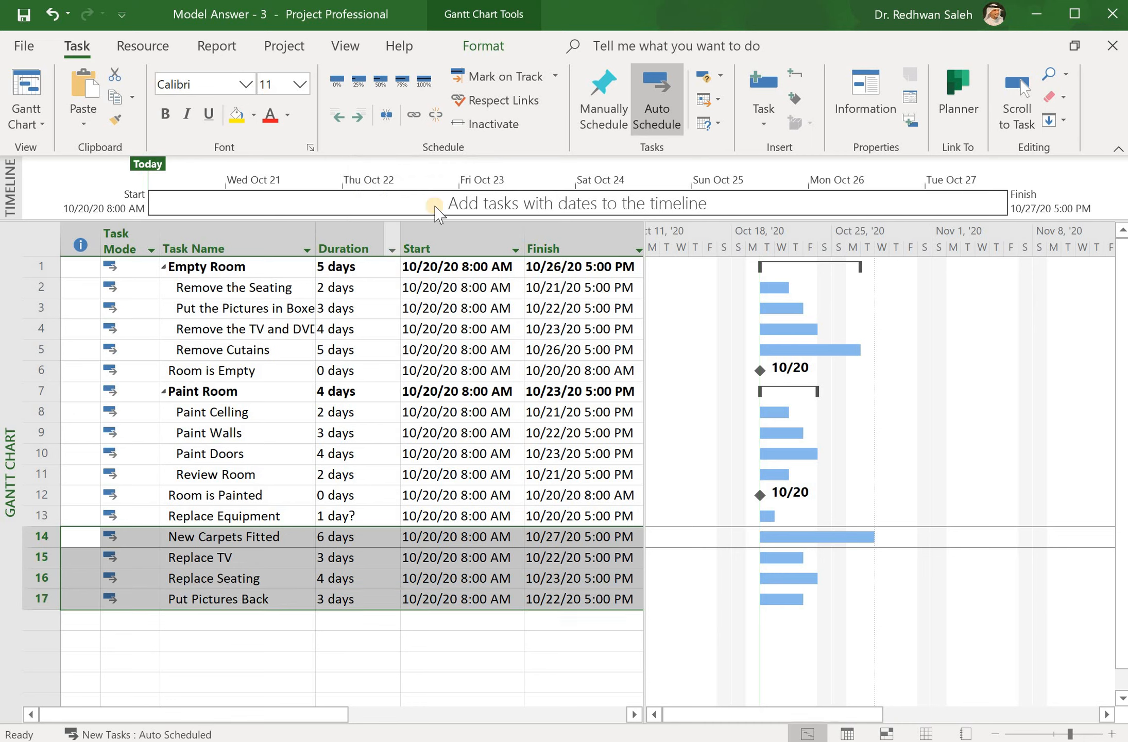
{"action": "left_click", "coordinate": [359, 115]}
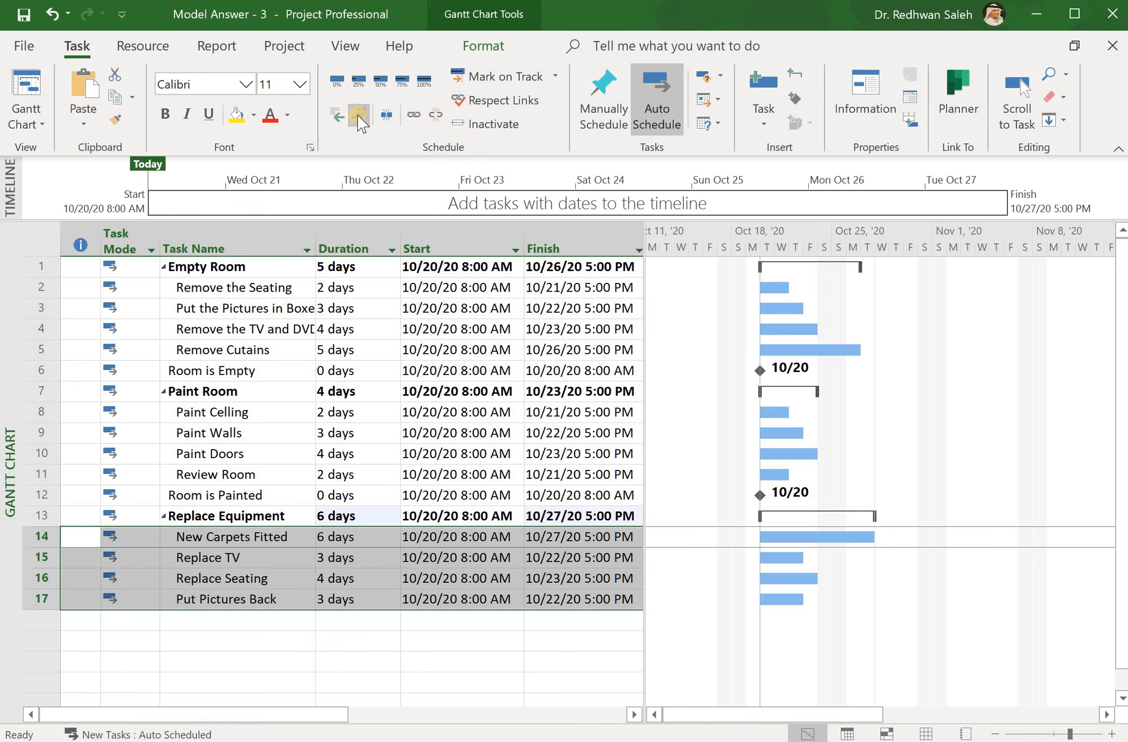
Add a task named "Project Complete" in the empty row below "Put Pictures Back".
{"action": "left_click", "coordinate": [221, 615]}
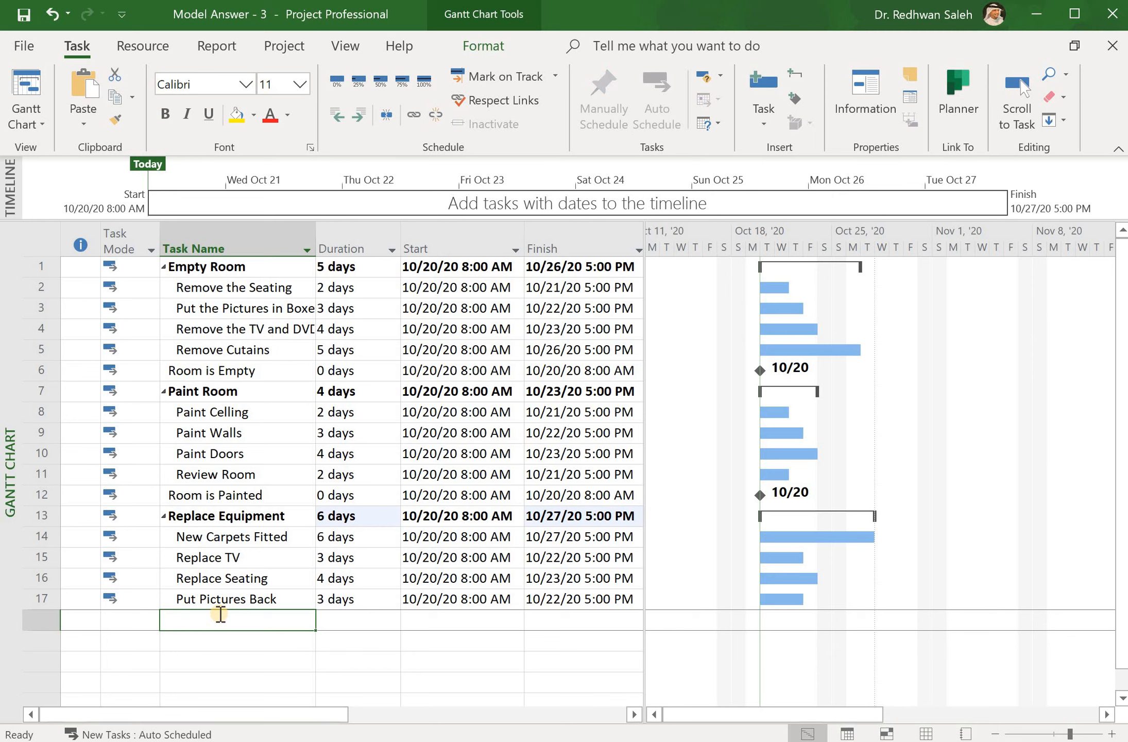
{"action": "type", "text": "Project"}
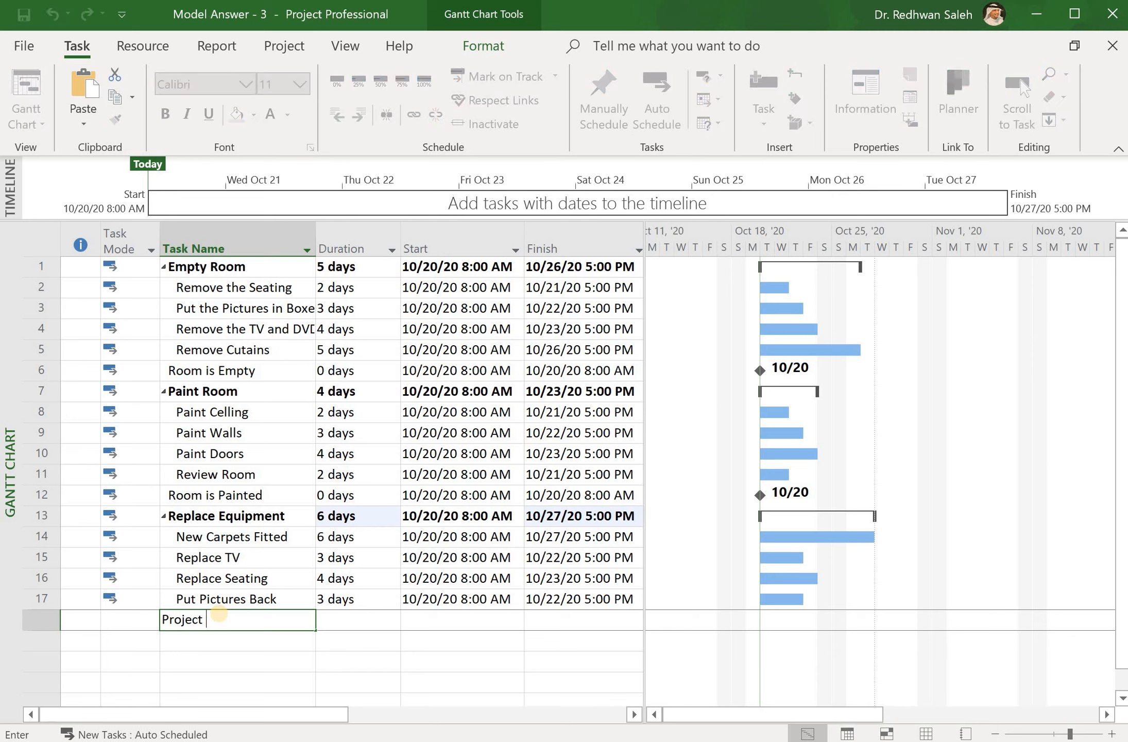
{"action": "type", "text": " Complete"}
{"action": "key", "text": "Return"}
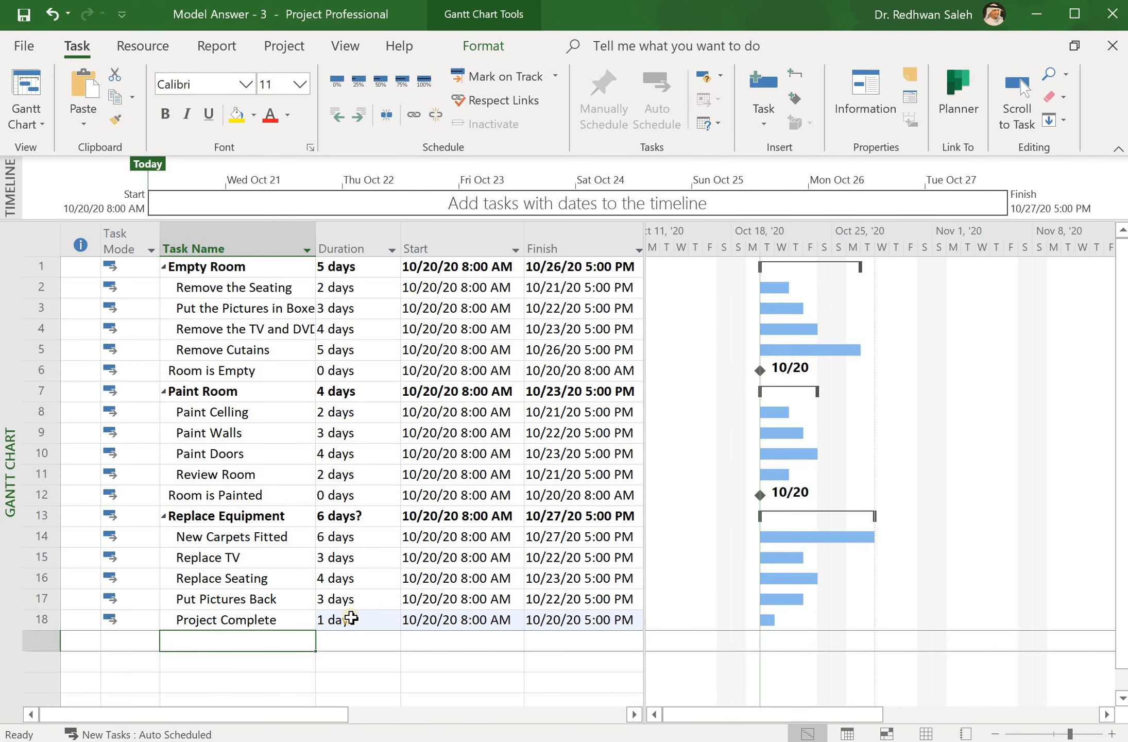
Set the duration of "Project Complete" to 0 days so it becomes a milestone.
{"action": "left_click", "coordinate": [351, 618]}
{"action": "type", "text": "0"}
{"action": "key", "text": "Return"}
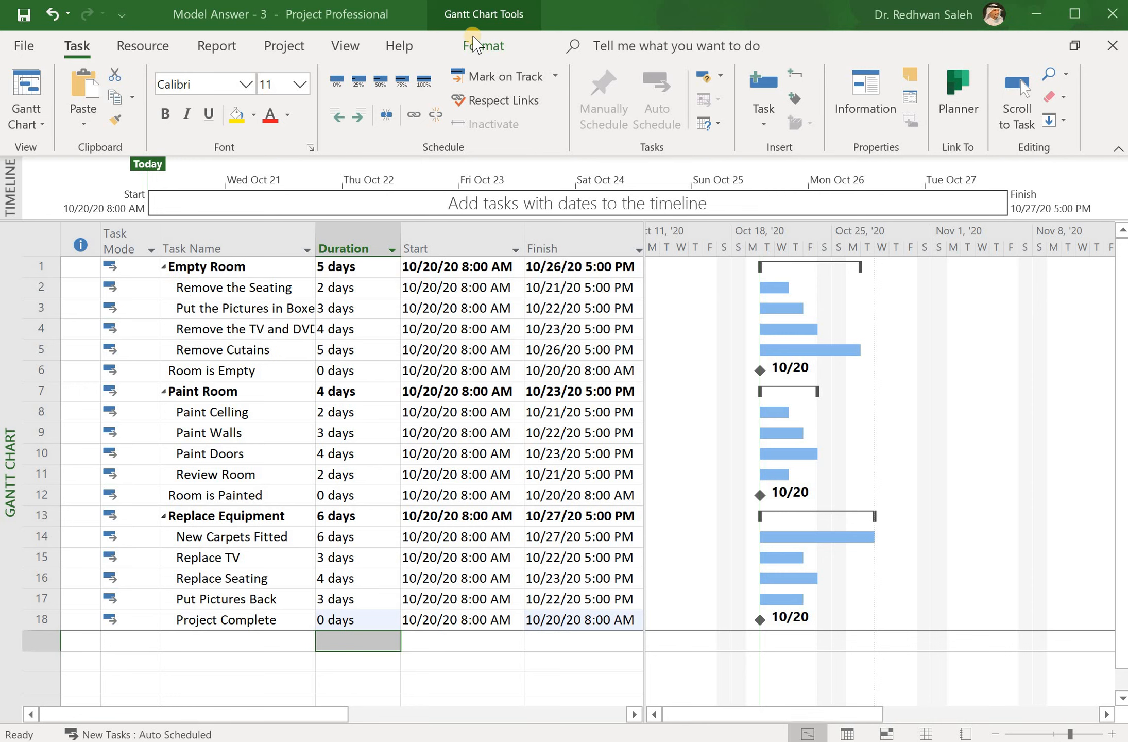
Show the project summary task above the schedule and widen the task table slightly towards the Gantt chart.
{"action": "key", "text": "F2"}
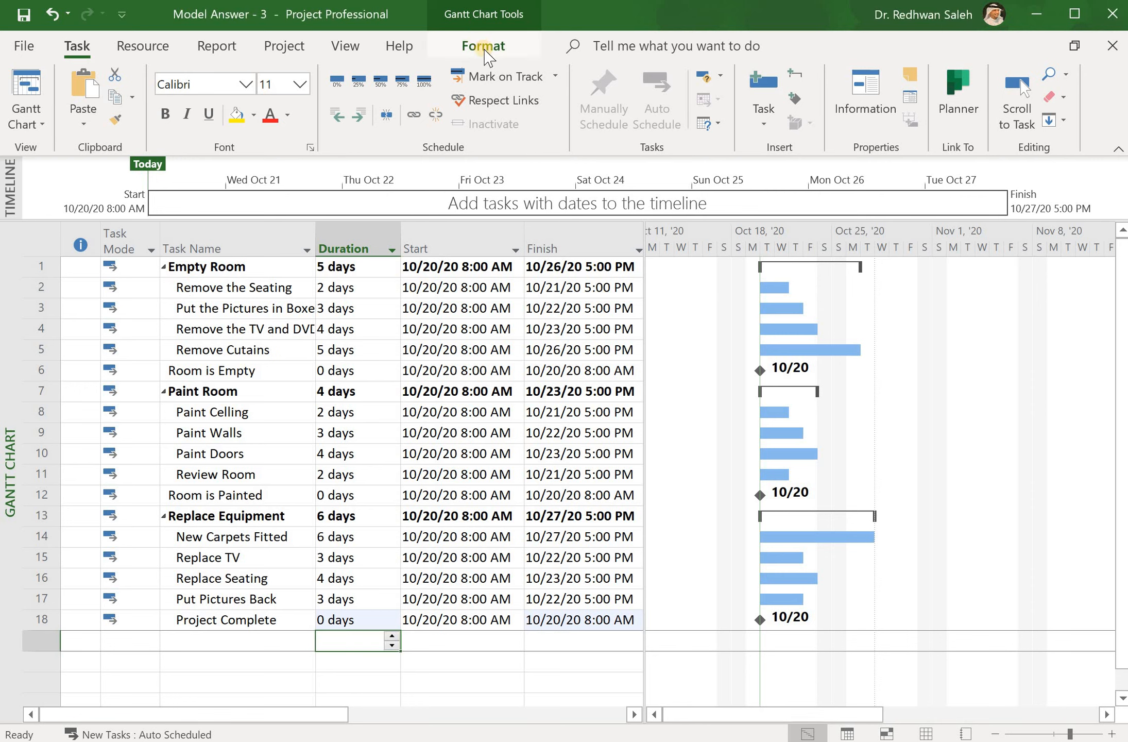
{"action": "left_click", "coordinate": [483, 47]}
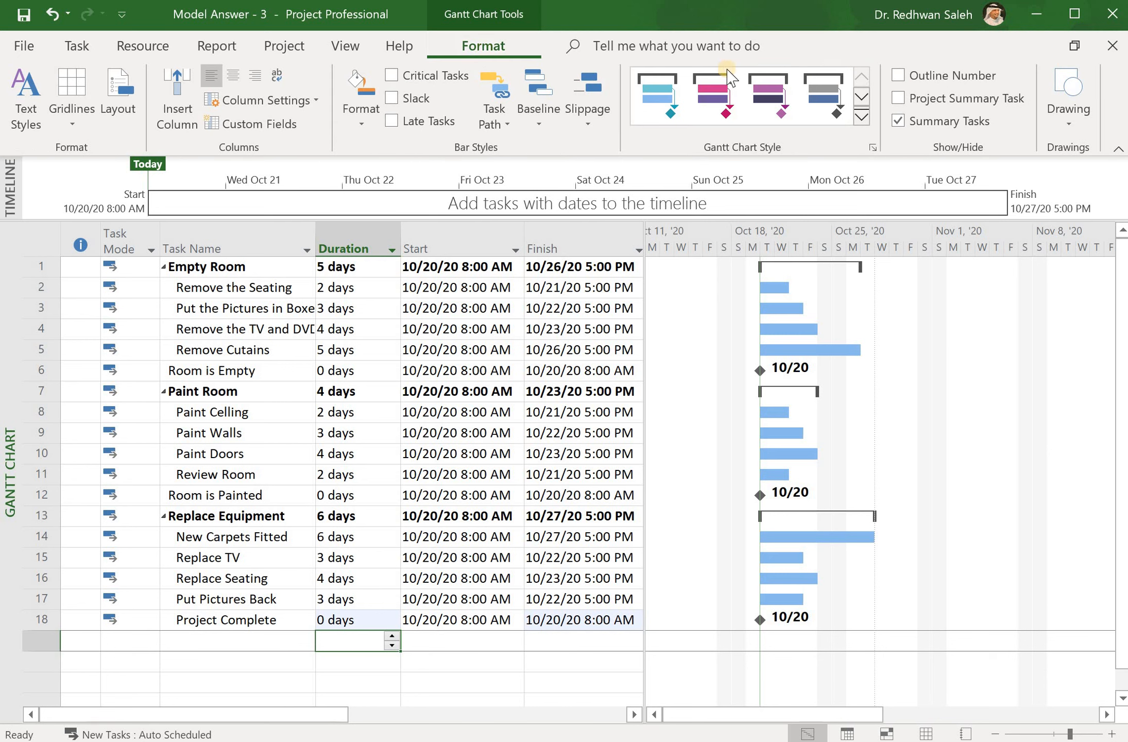
{"action": "left_click", "coordinate": [898, 99]}
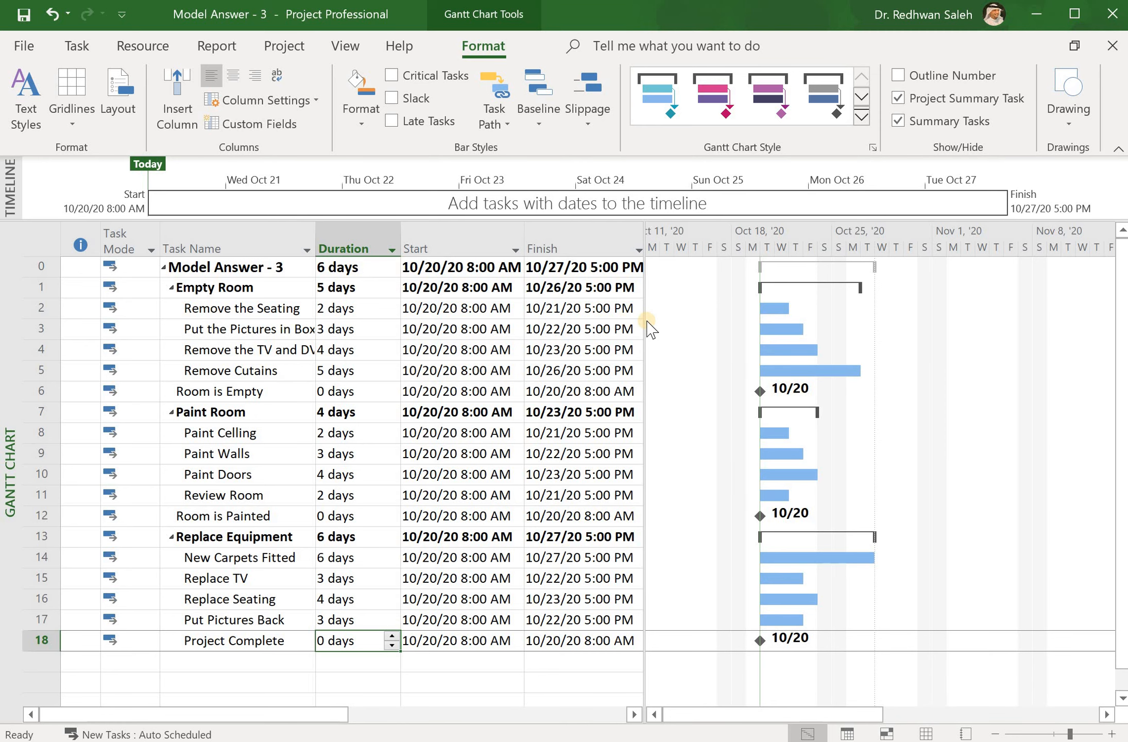
{"action": "left_click_drag", "start_coordinate": [644, 320], "coordinate": [672, 325]}
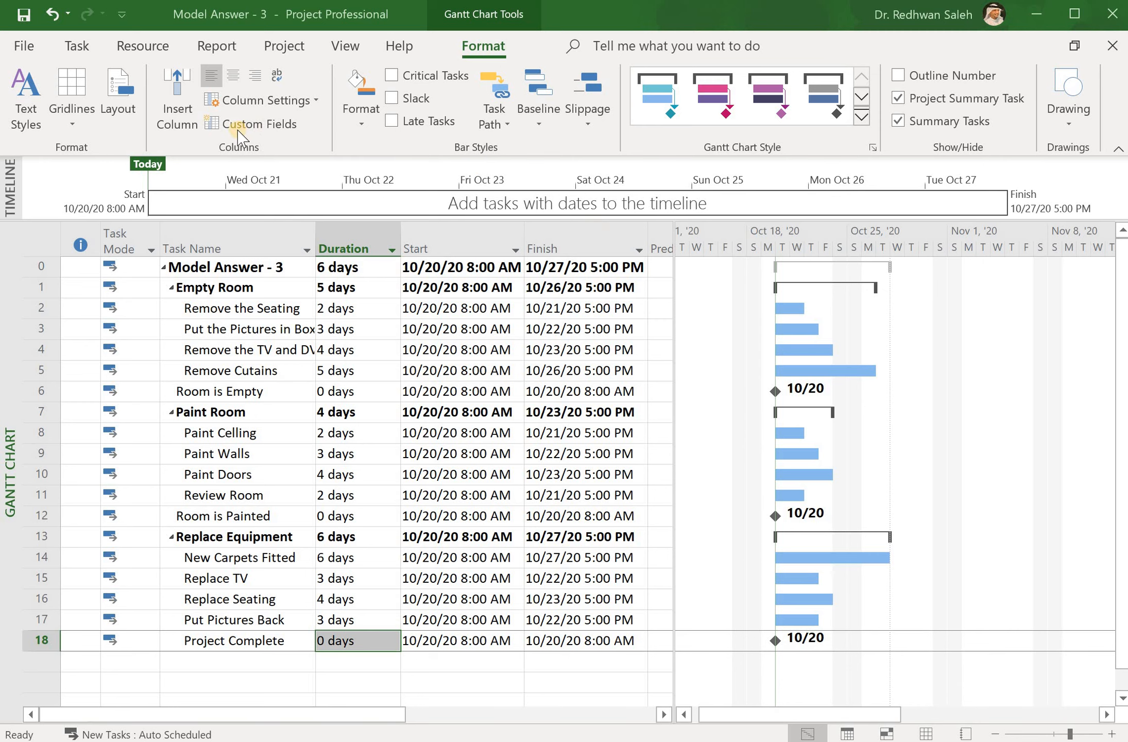
Split the "Remove Cutains" task after its first three days and move the remaining part to finish on 10/30/20.
{"action": "left_click", "coordinate": [80, 46]}
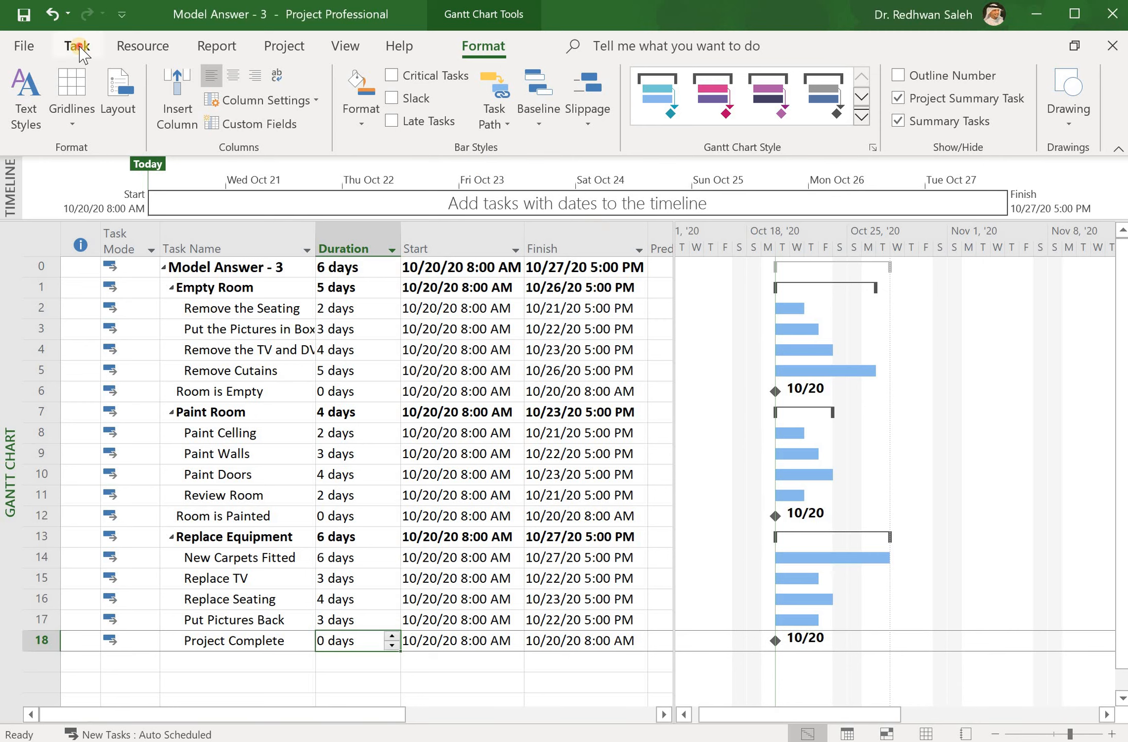
{"action": "left_click", "coordinate": [78, 46]}
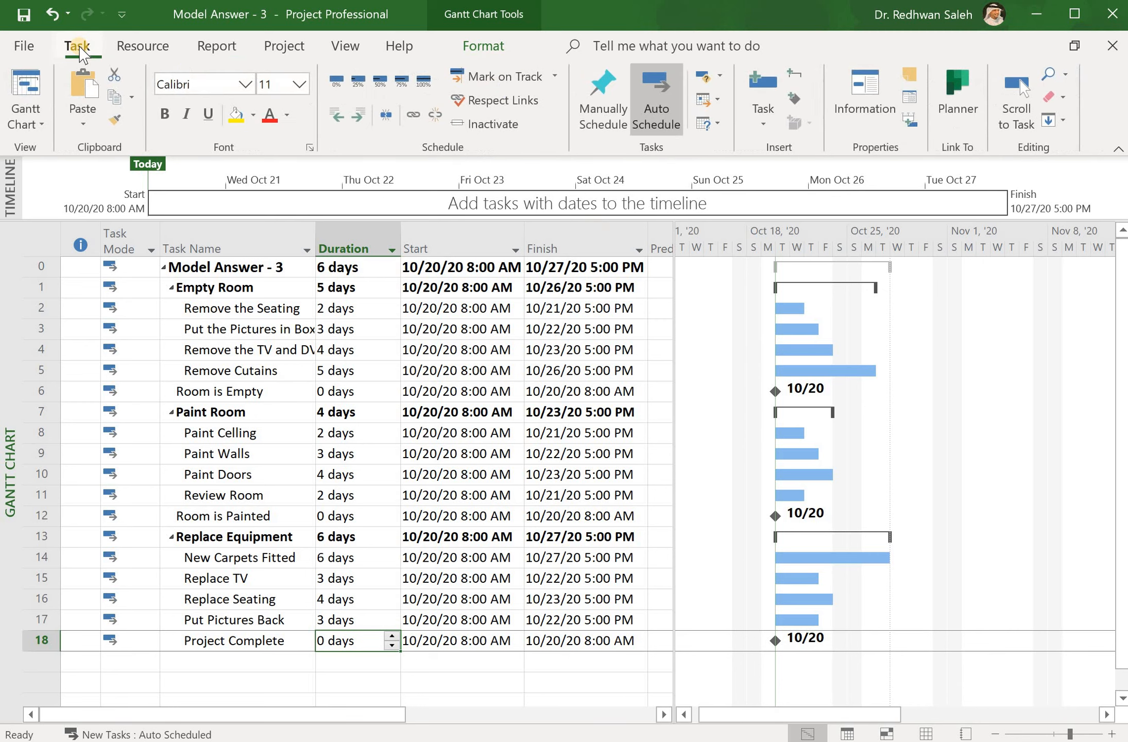
{"action": "left_click", "coordinate": [386, 118]}
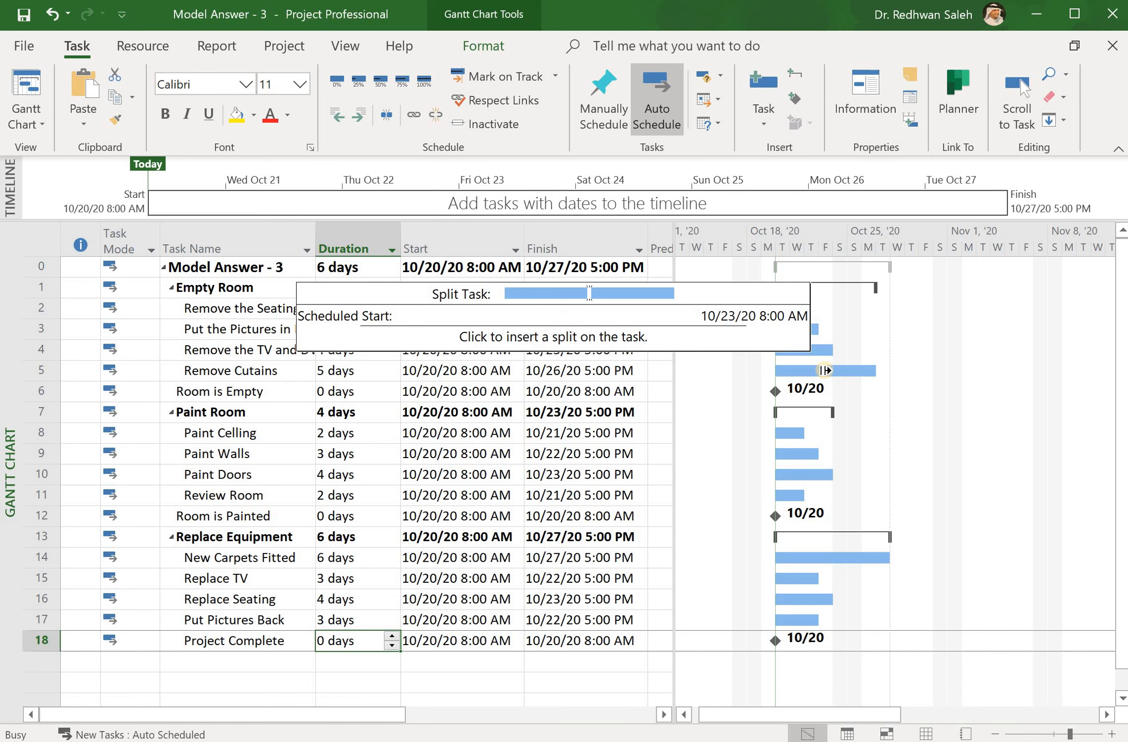
{"action": "left_click_drag", "start_coordinate": [839, 372], "coordinate": [913, 369]}
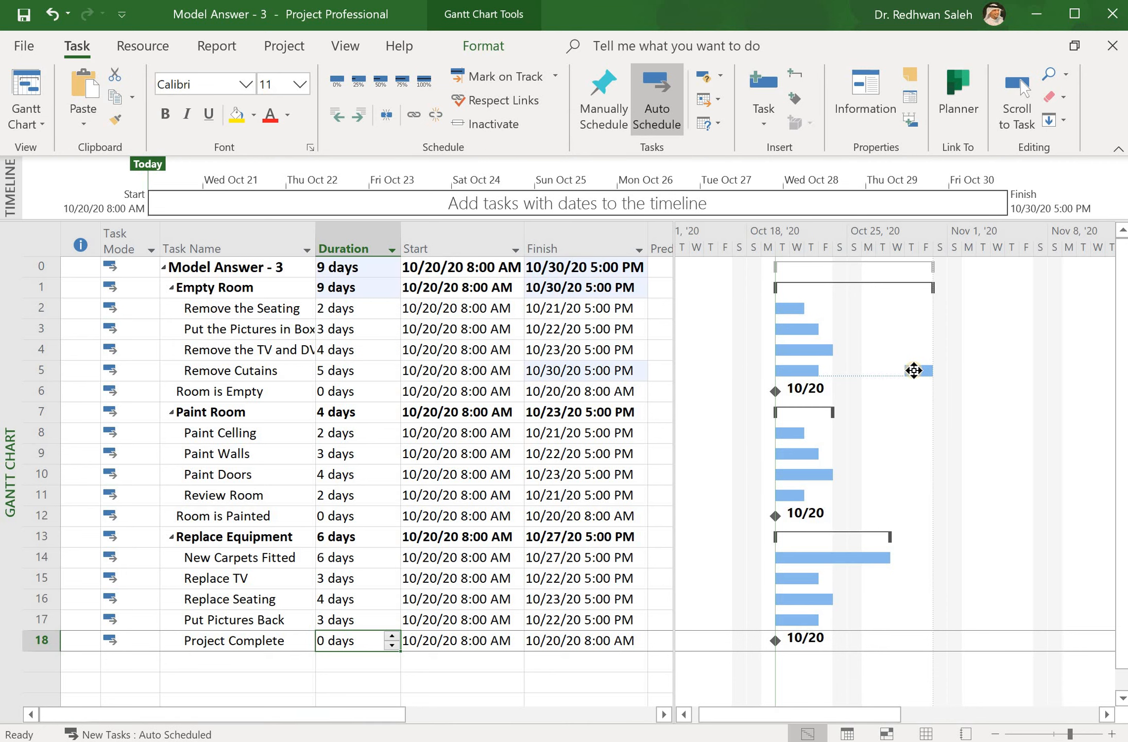